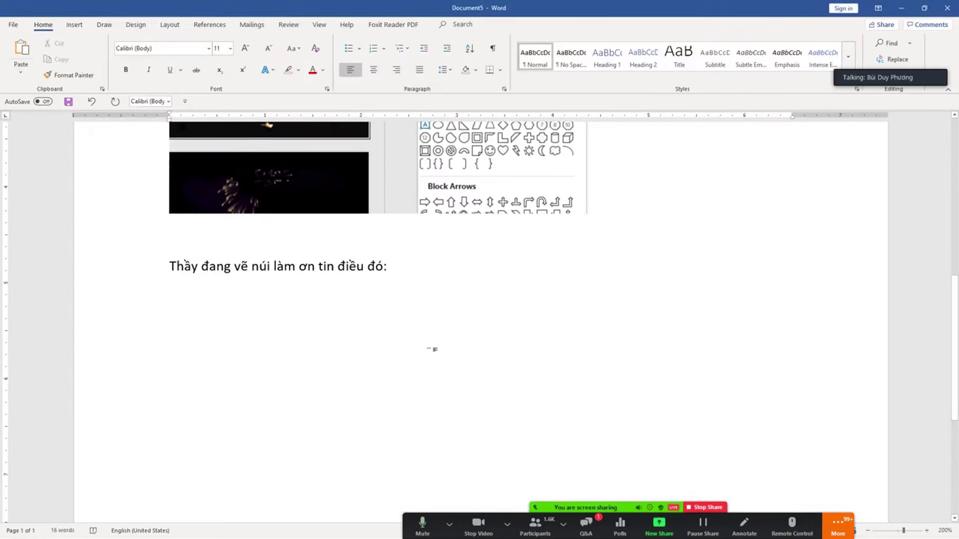
# Type the heading 'Cách thay nền cho slide:' and begin the first step with 'Nháy chuột phải'.
pyautogui.write('Ccsh')
pyautogui.press('BackSpace')
pyautogui.press('BackSpace')
pyautogui.press('BackSpace')
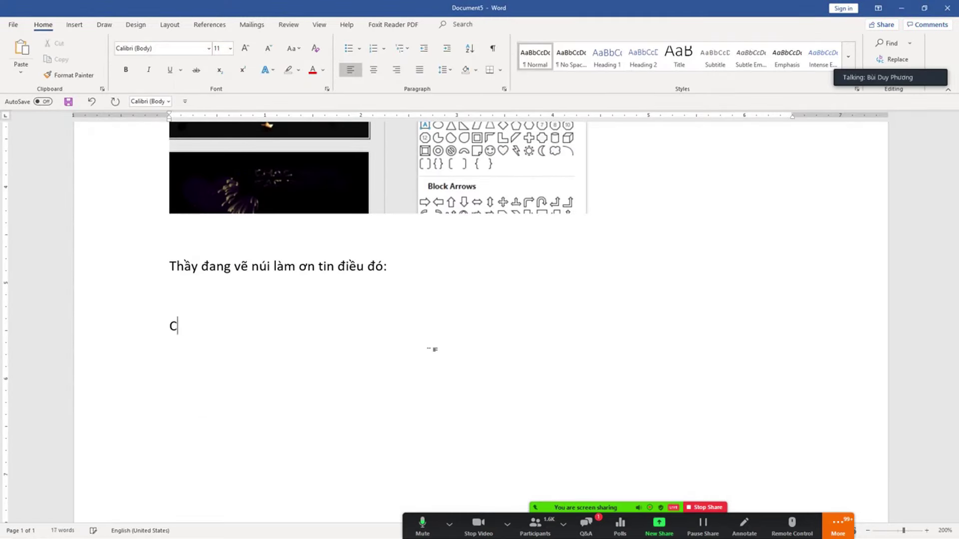
pyautogui.write('ac')
pyautogui.write(' thay nề')
pyautogui.write('cho slid')
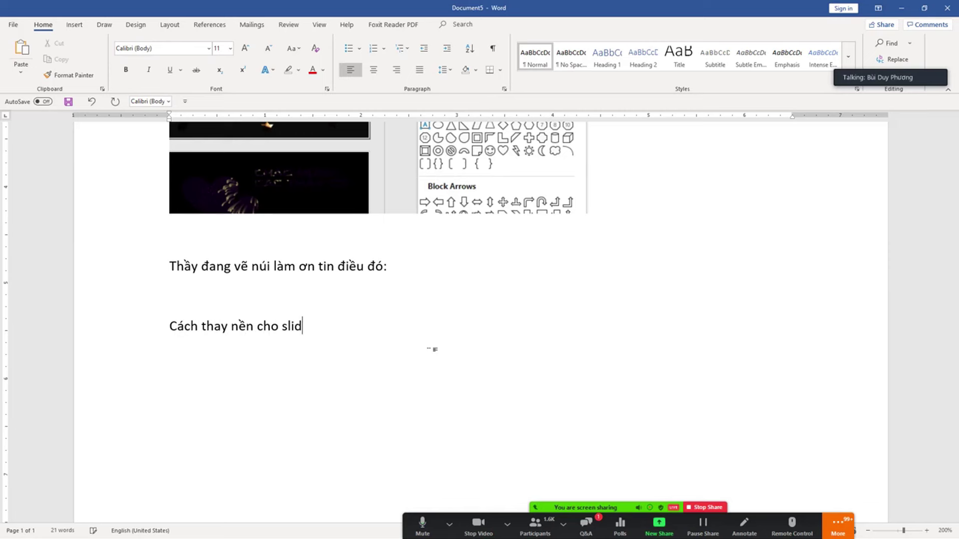
pyautogui.write(':')
pyautogui.press('Return')
pyautogui.press('Return')
pyautogui.hotkey('alt', 'Tab')
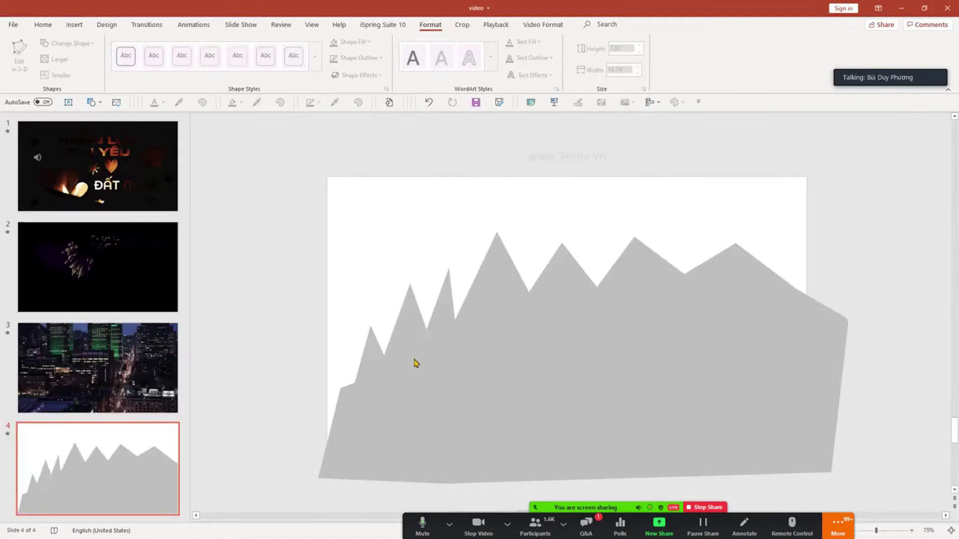
pyautogui.hotkey('alt', 'Tab')
pyautogui.write('Nháy c')
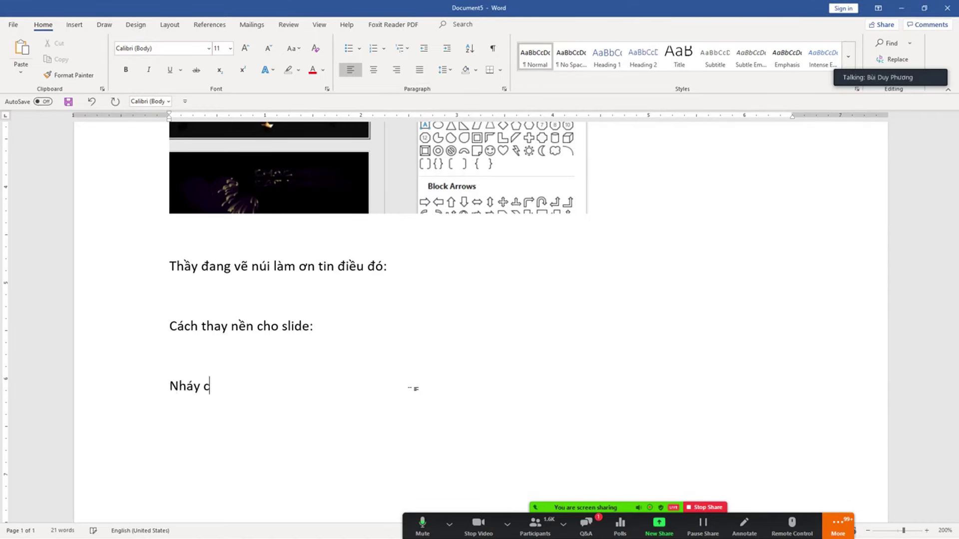
pyautogui.write('huột phải')
# Enlarge all the note text in the document to 26 pt.
pyautogui.hotkey('ctrl', 'a')
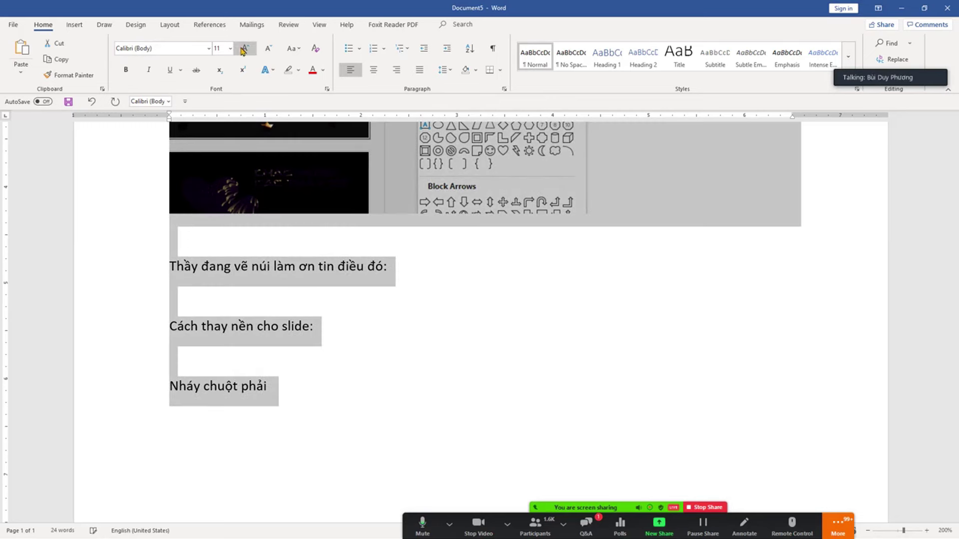
pyautogui.doubleClick(243, 50)
pyautogui.click(243, 48)
pyautogui.click(243, 48)
pyautogui.click(244, 47)
pyautogui.click(243, 48)
pyautogui.click(244, 48)
pyautogui.click(243, 48)
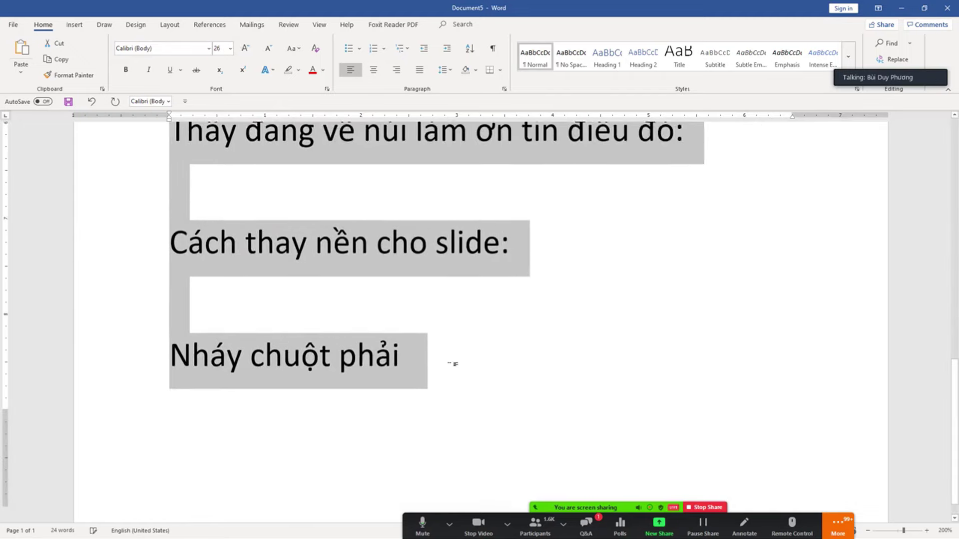
# Finish the step with 'vào nên slide, chọn fomat background' and insert a page break.
pyautogui.click(439, 345)
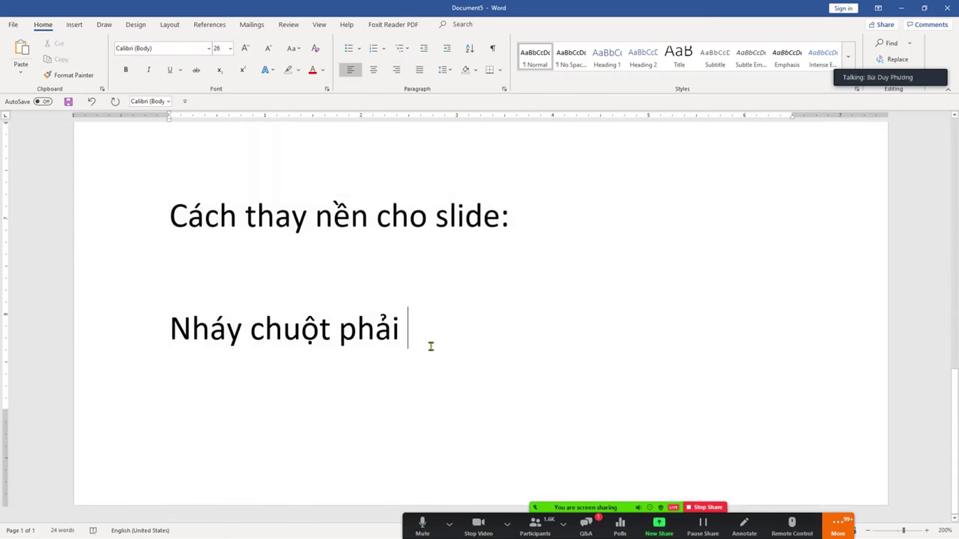
pyautogui.write('vào nên')
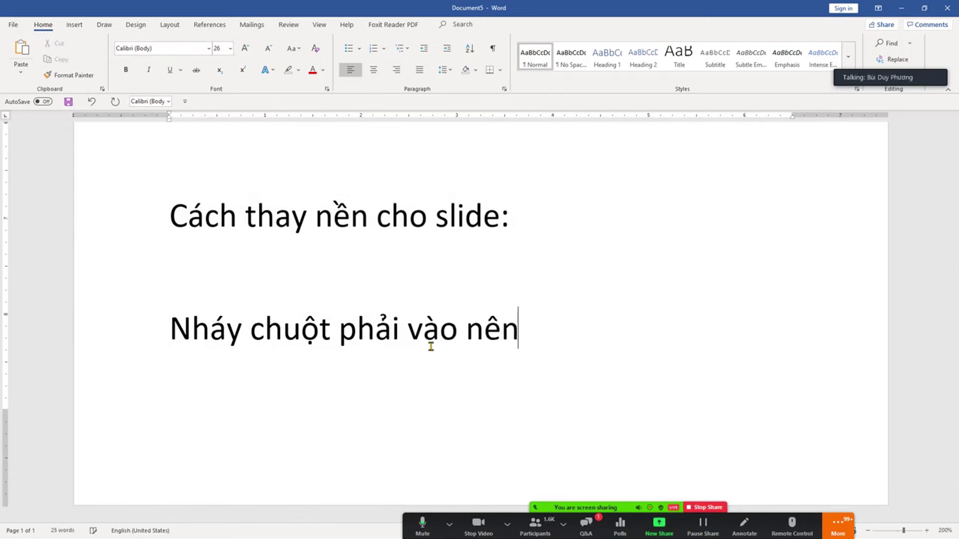
pyautogui.write(' slide, chon')
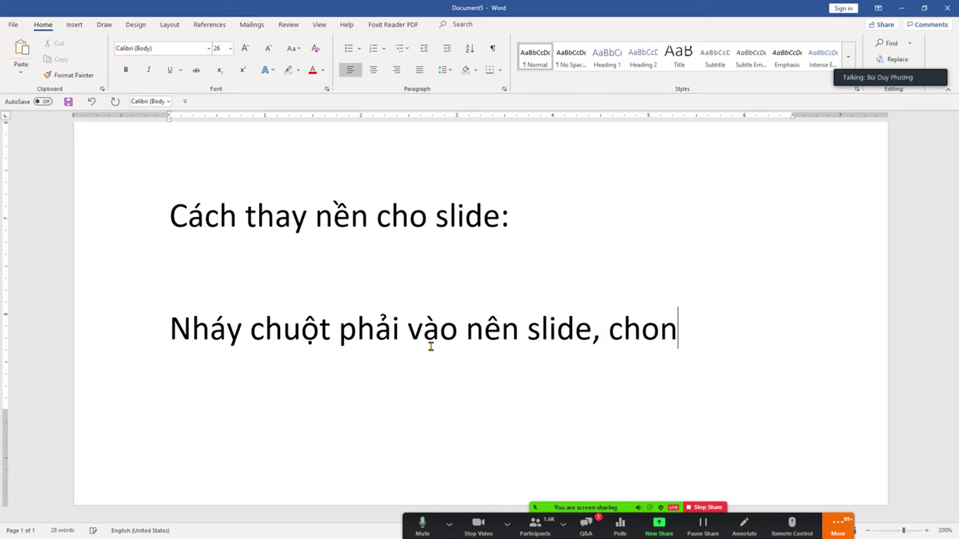
pyautogui.press('BackSpace')
pyautogui.press('BackSpace')
pyautogui.write('ọn fm')
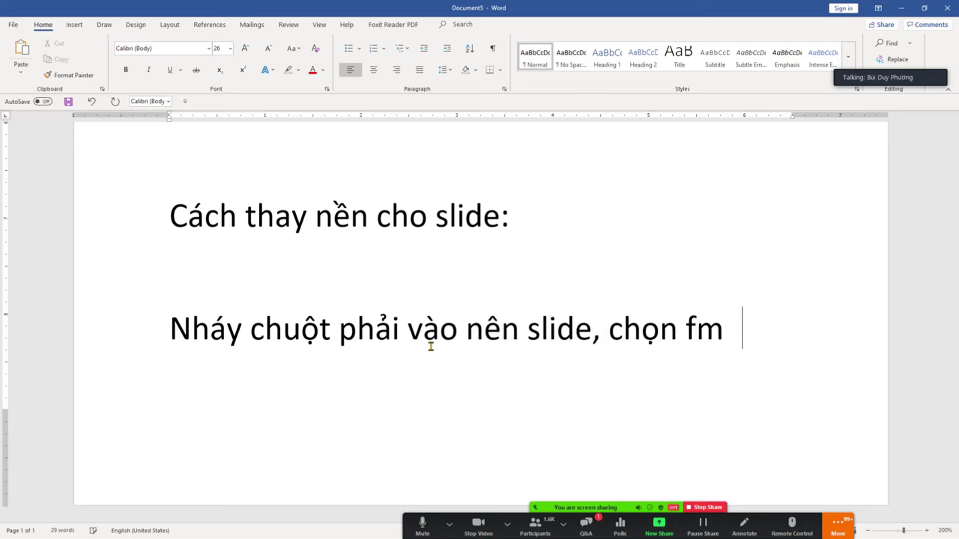
pyautogui.press('BackSpace')
pyautogui.press('BackSpace')
pyautogui.write('omar')
pyautogui.press('BackSpace')
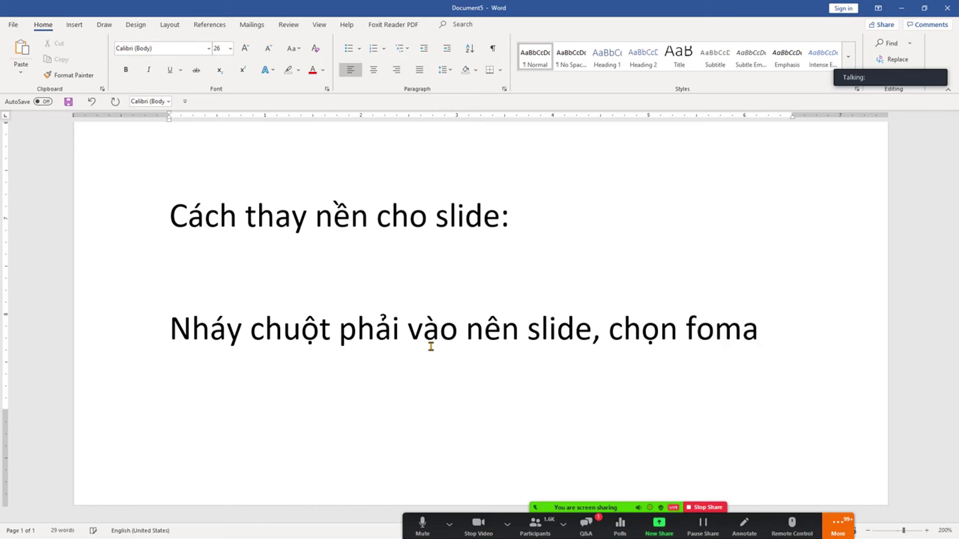
pyautogui.write('t backgr')
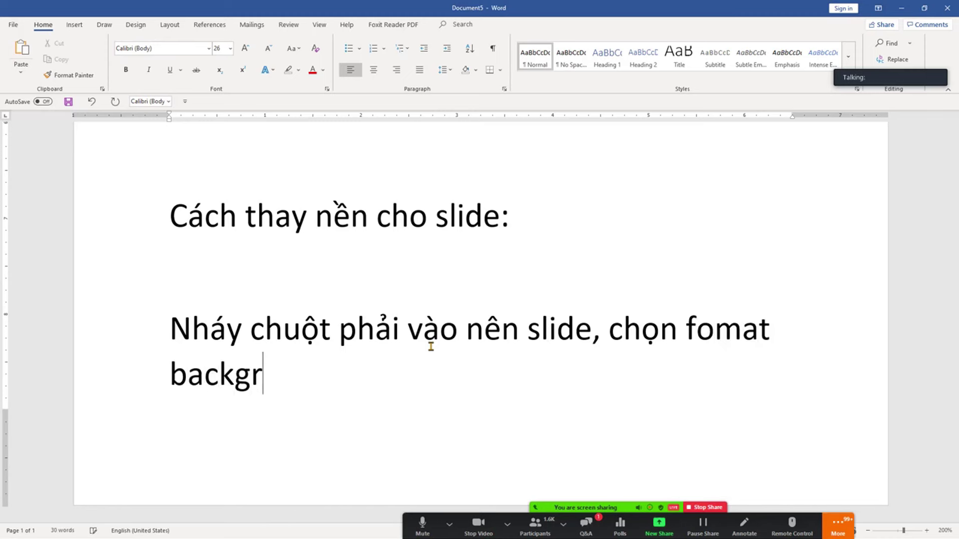
pyautogui.write('ound')
pyautogui.hotkey('ctrl', 'Return')
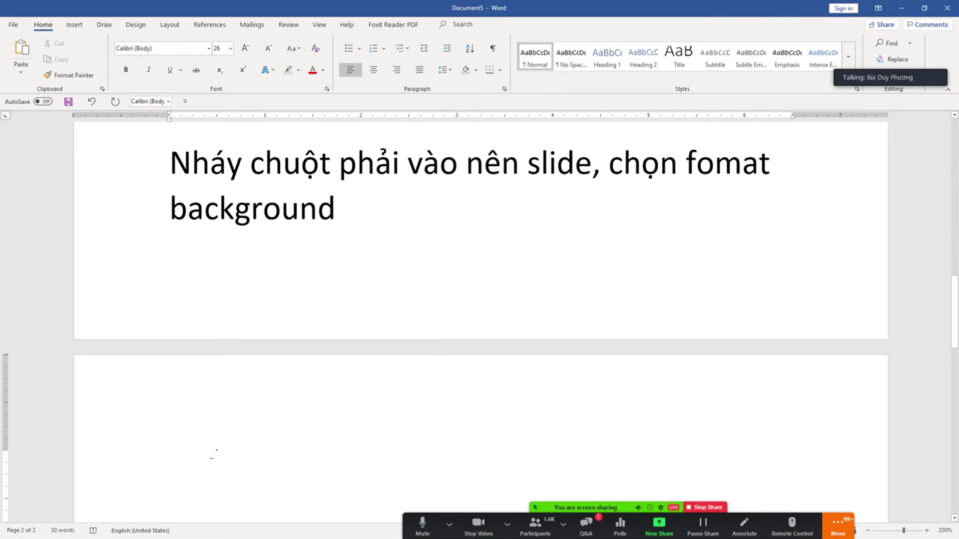
pyautogui.scroll(3, 225, 441)
pyautogui.scroll(-3, 230, 440)
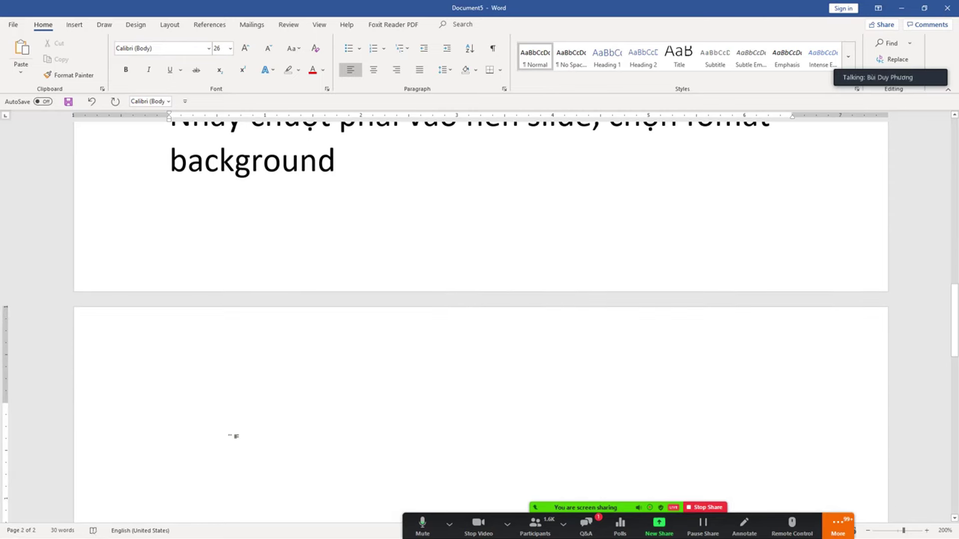
pyautogui.hotkey('alt', 'Tab')
# Open Format Background from slide 4's right-click menu, circling the command for viewers.
pyautogui.click(516, 344)
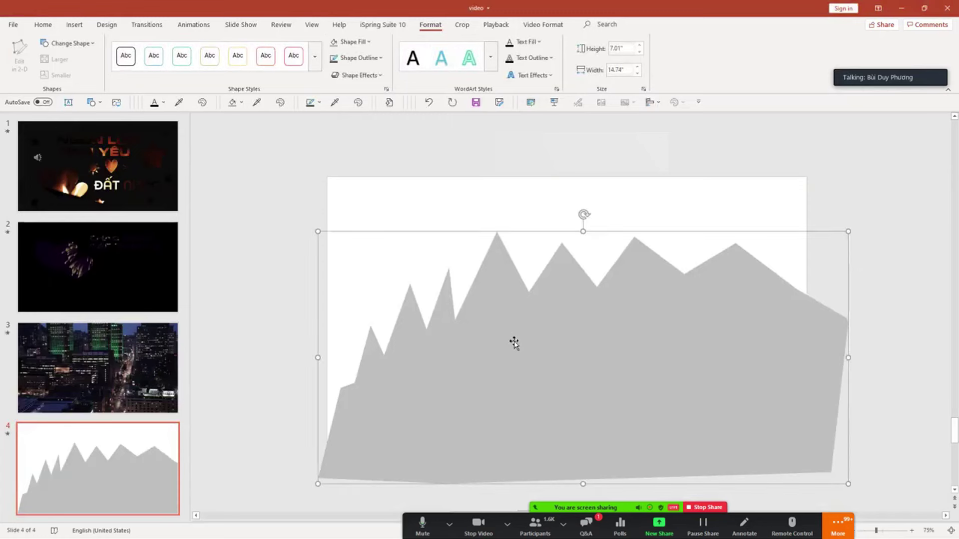
pyautogui.rightClick(405, 199)
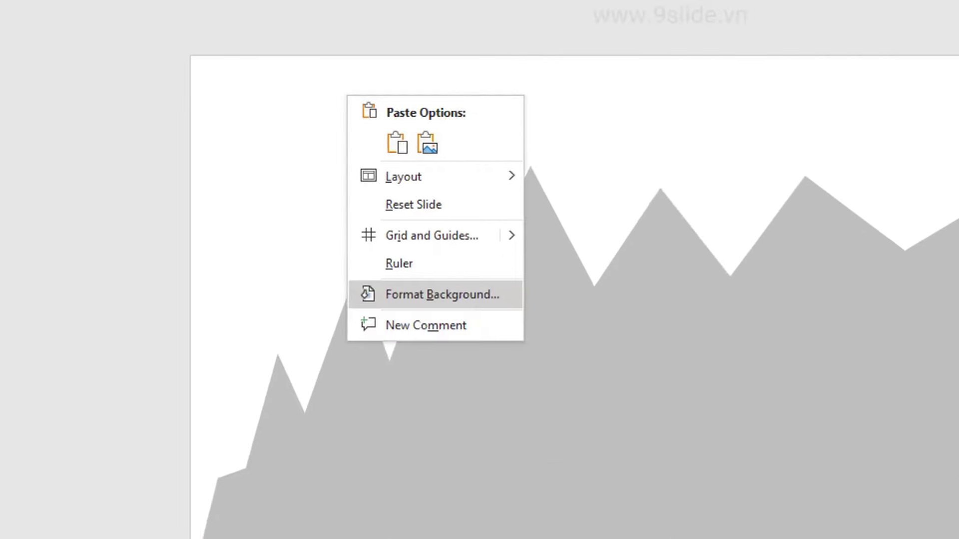
pyautogui.moveTo(501, 272); pyautogui.dragTo(511, 308)
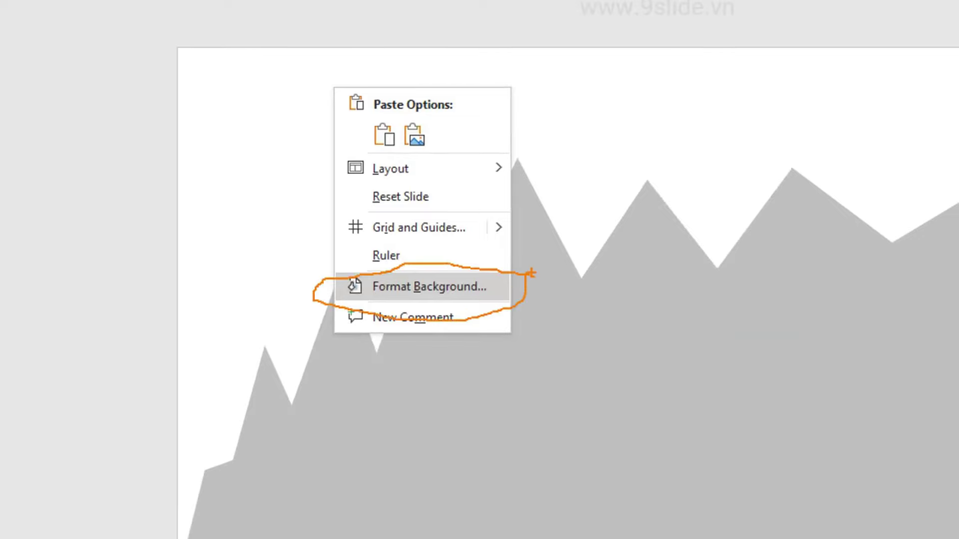
pyautogui.press('super+shift+s')
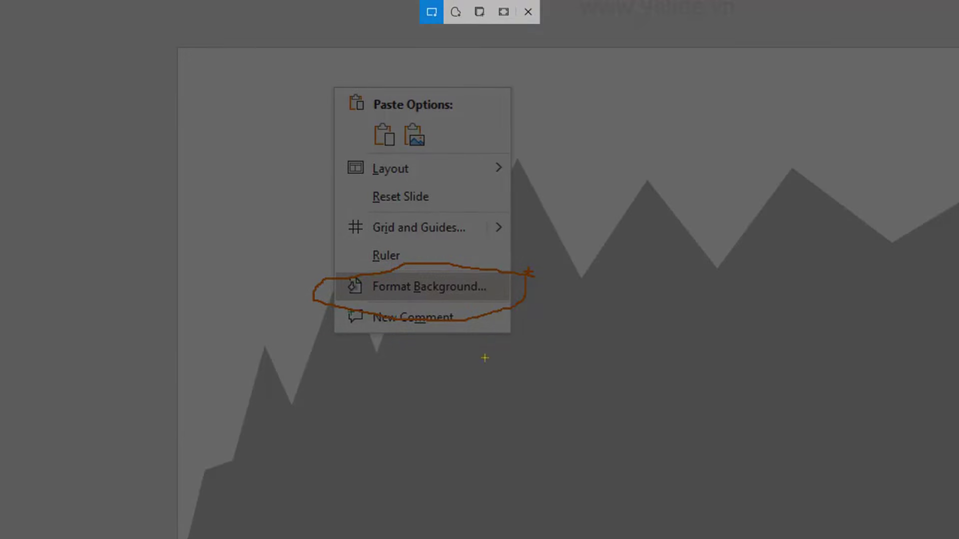
pyautogui.press('Escape')
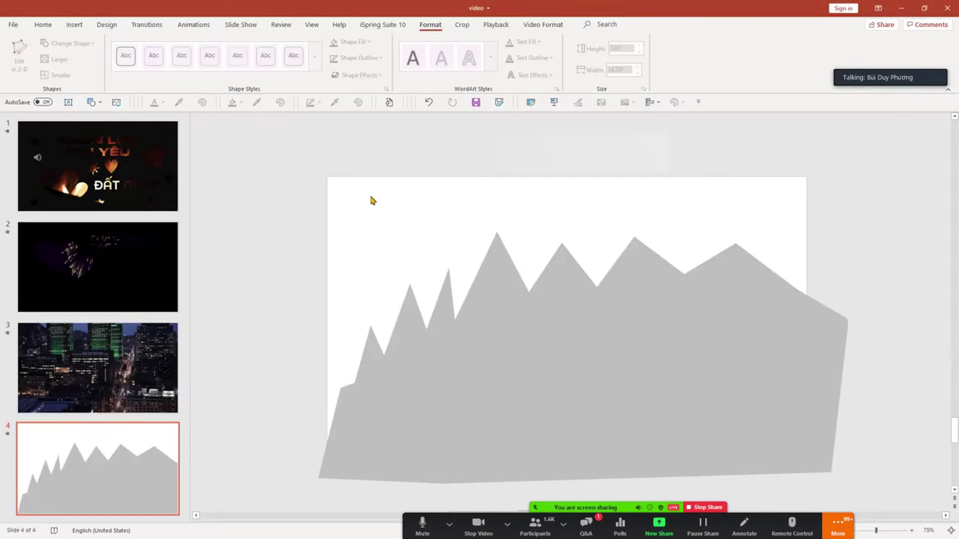
pyautogui.click(417, 295)
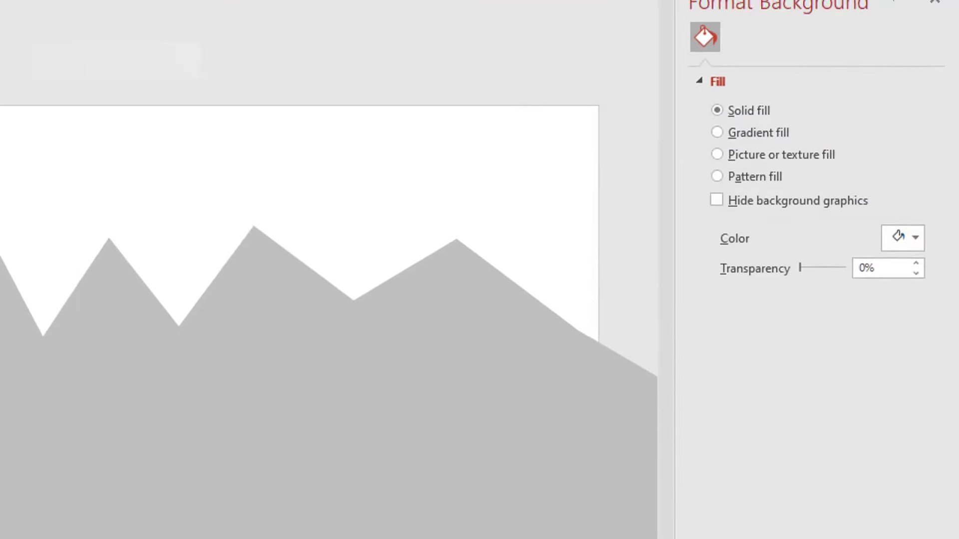
# Paste the screenshot under the note and circle the fill, colour and transparency options.
pyautogui.moveTo(924, 93)
pyautogui.mouseDown()
pyautogui.moveTo(897, 73)
pyautogui.moveTo(628, 273)
pyautogui.moveTo(956, 243)
pyautogui.moveTo(901, 75)
pyautogui.mouseUp()
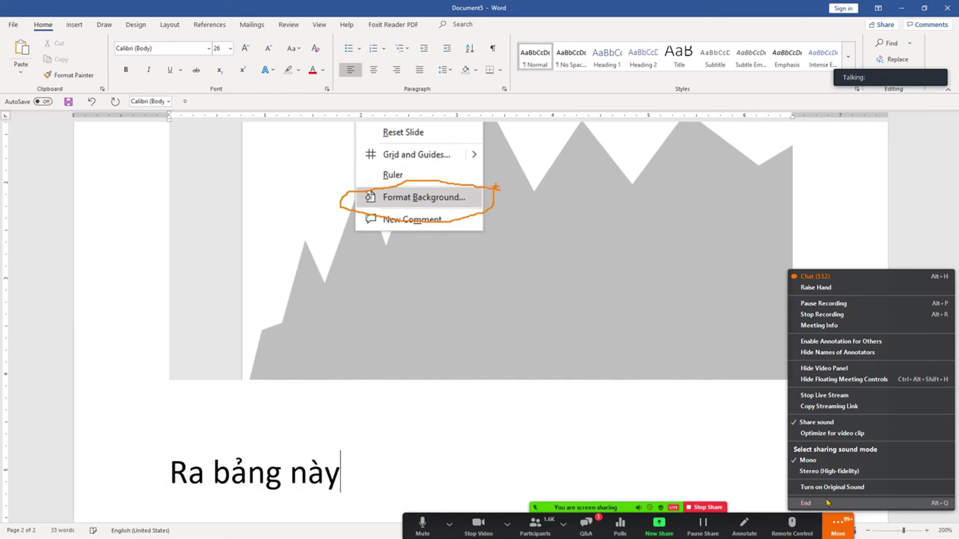
pyautogui.write(':')
pyautogui.press('Return')
pyautogui.hotkey('ctrl', 'v')
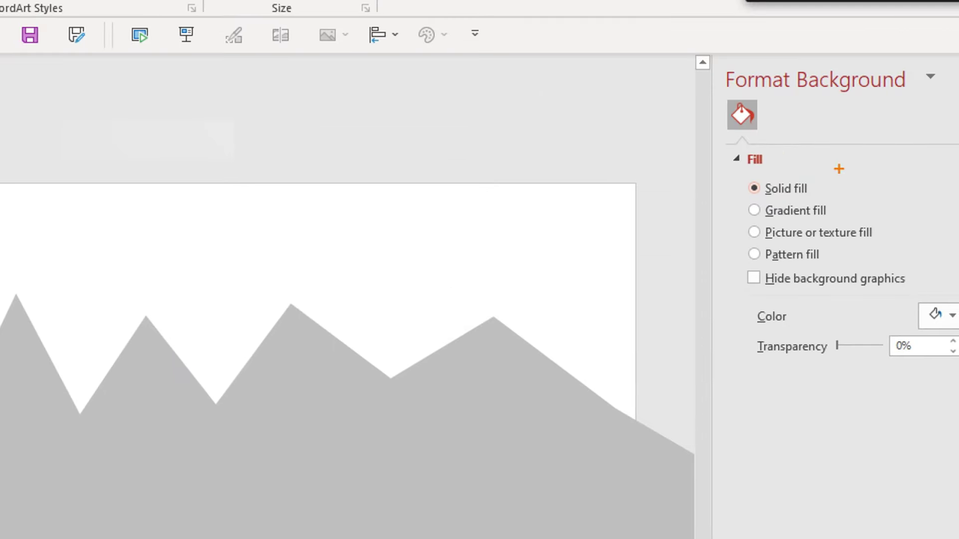
pyautogui.moveTo(834, 168)
pyautogui.mouseDown()
pyautogui.moveTo(759, 156)
pyautogui.moveTo(749, 197)
pyautogui.moveTo(828, 164)
pyautogui.mouseUp()
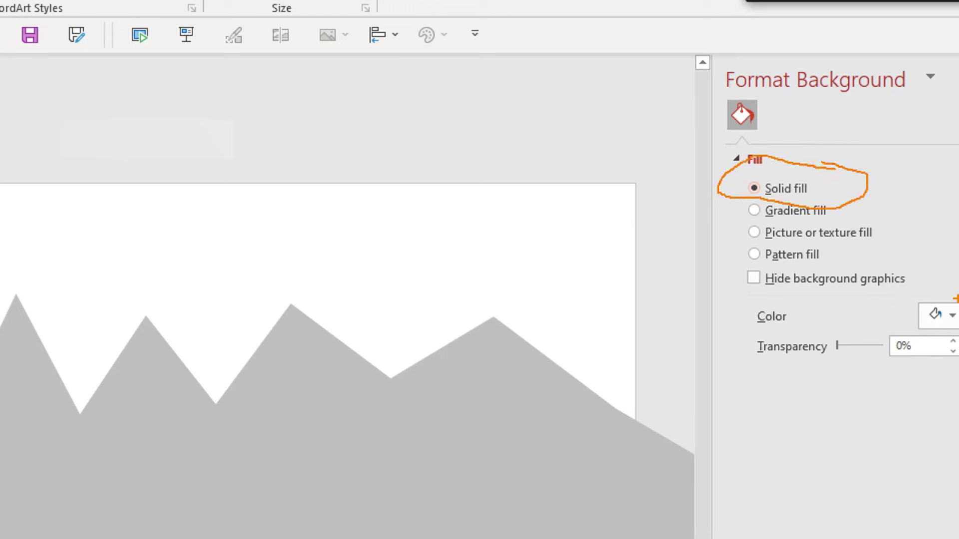
pyautogui.moveTo(954, 298)
pyautogui.mouseDown()
pyautogui.moveTo(883, 303)
pyautogui.moveTo(954, 358)
pyautogui.moveTo(955, 288)
pyautogui.mouseUp()
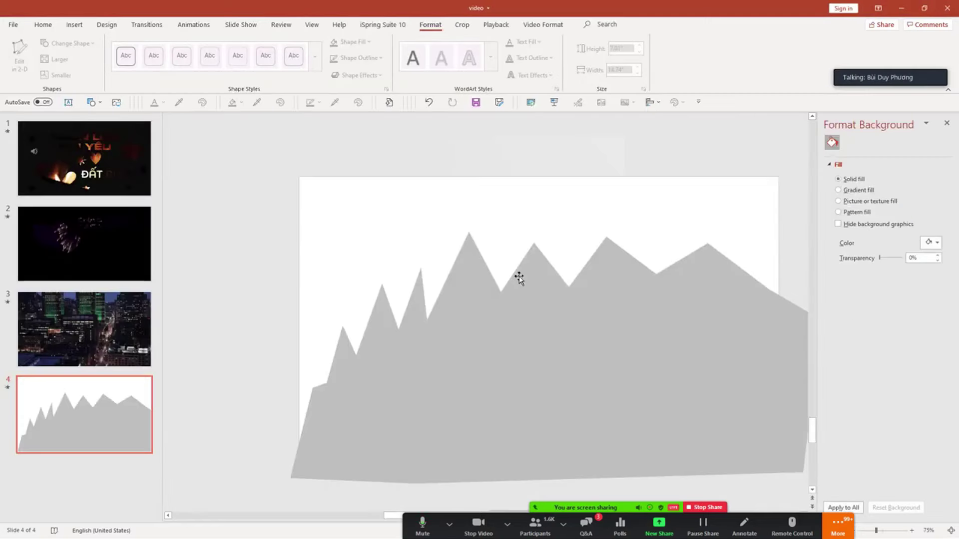
# Fill slide 4's background with a light blue from the More Colors Standard hexagon.
pyautogui.click(937, 245)
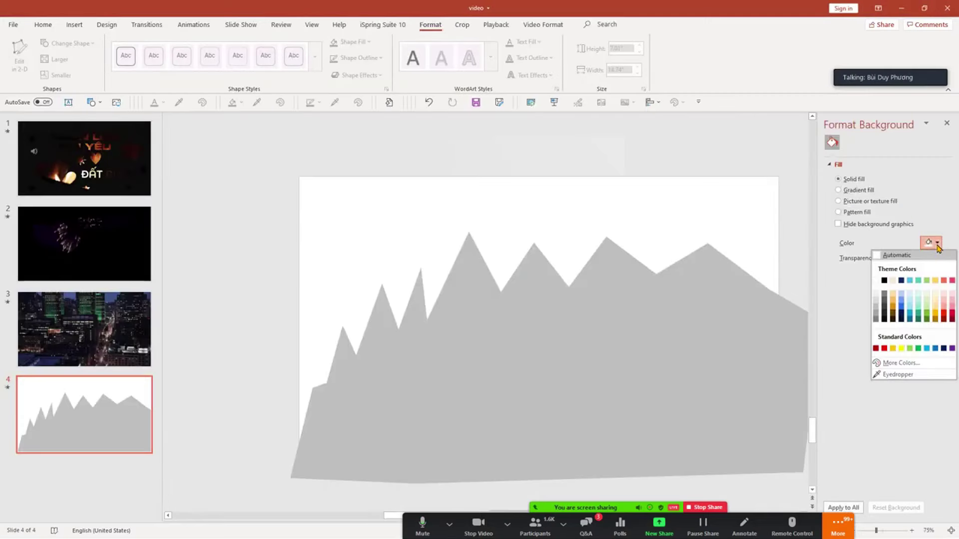
pyautogui.click(902, 296)
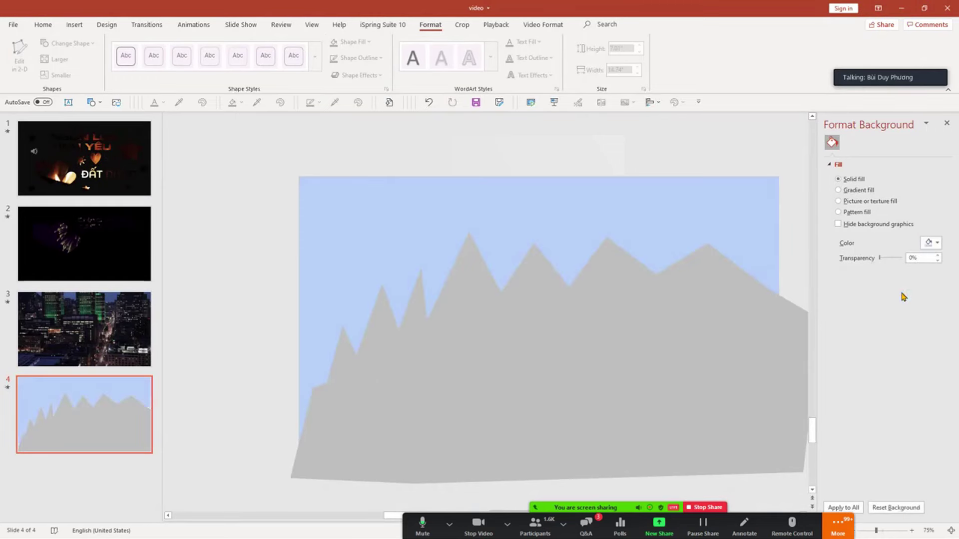
pyautogui.click(934, 243)
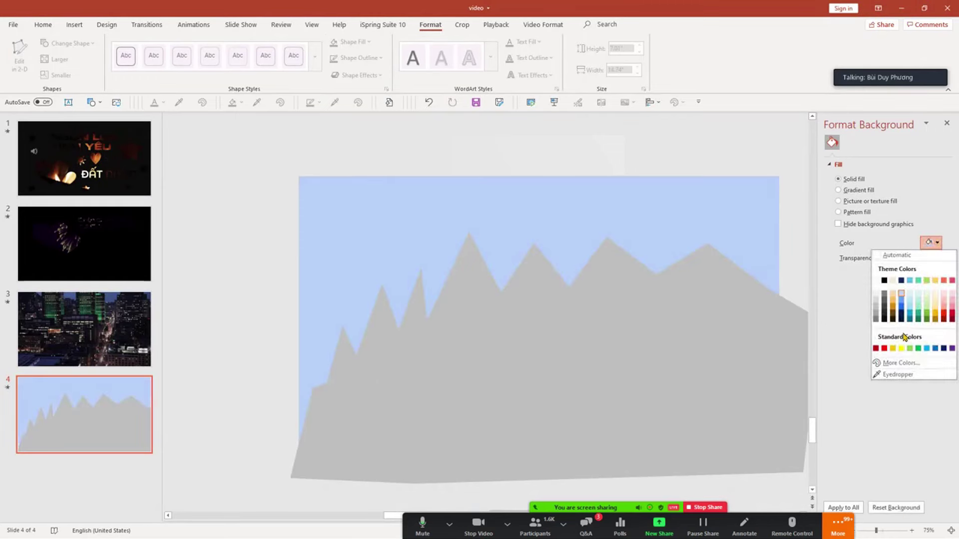
pyautogui.click(903, 363)
pyautogui.click(418, 186)
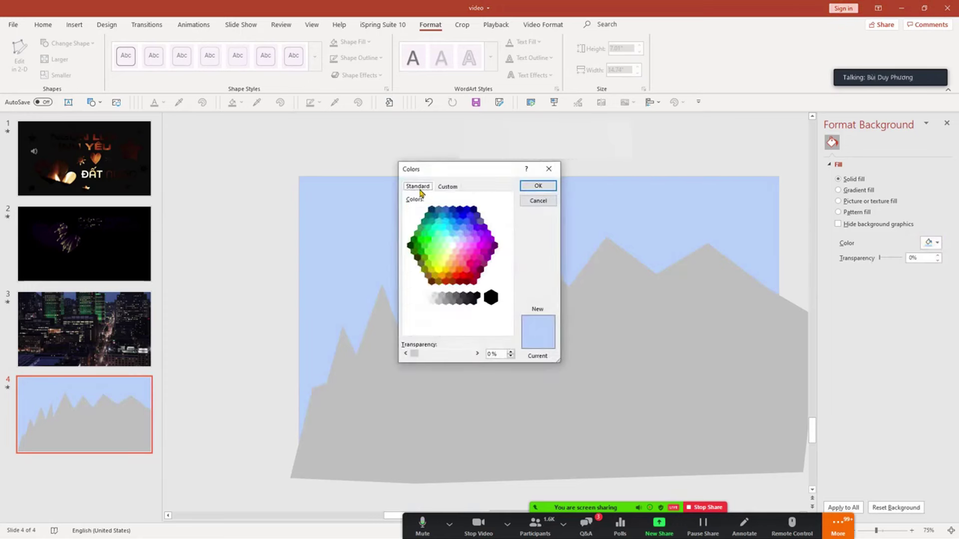
pyautogui.click(449, 240)
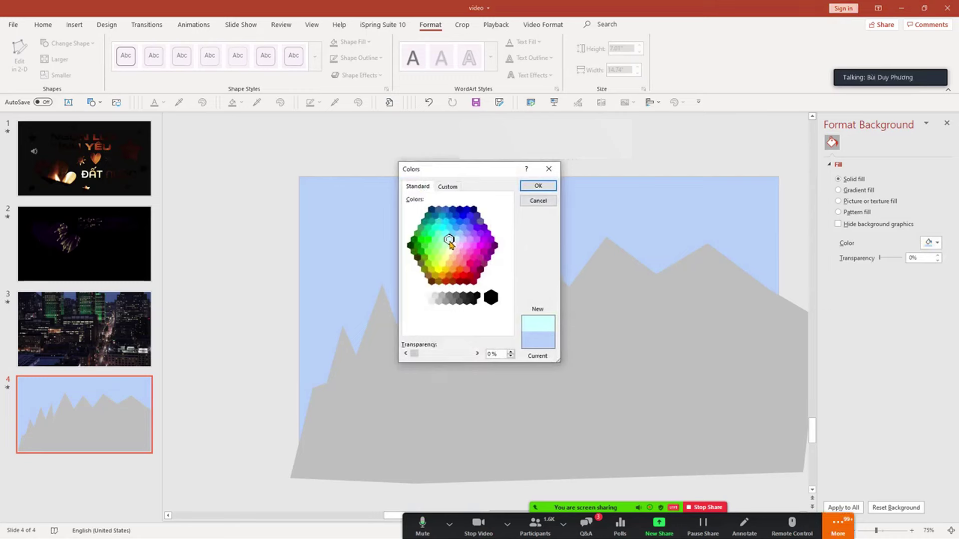
pyautogui.click(456, 240)
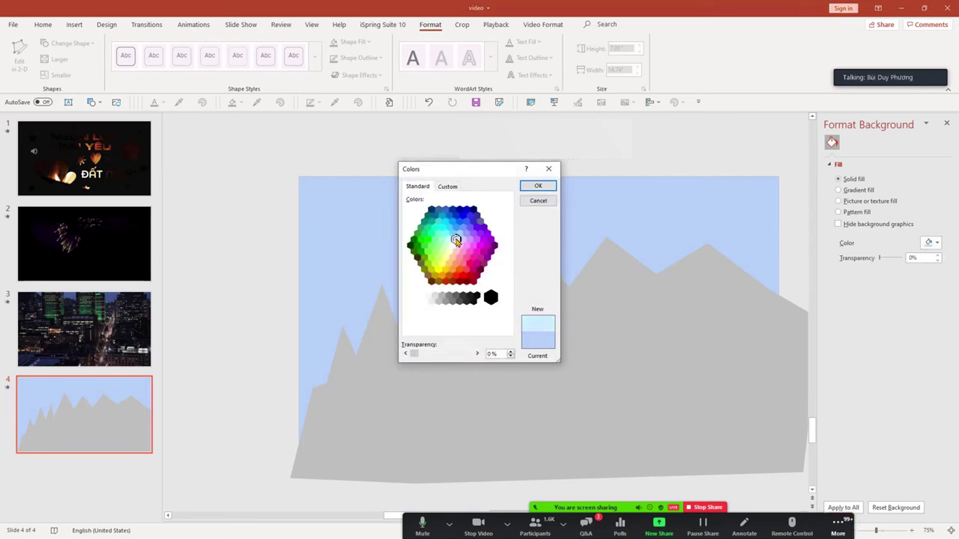
pyautogui.click(538, 186)
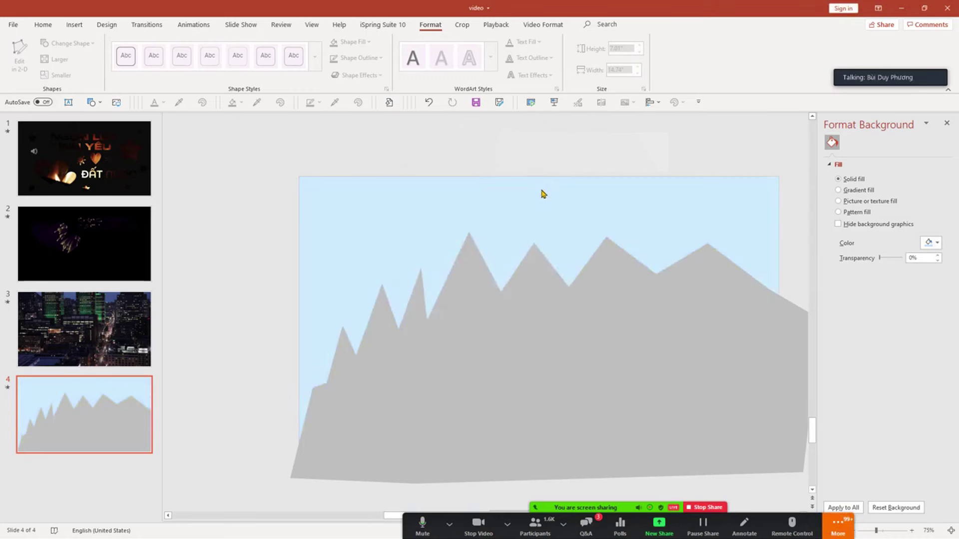
# Type 'Muốn lấy 1 ảnh ra làm nền cho slide thì bấm vào Picture and texture fill' in Word.
pyautogui.hotkey('alt', 'Tab')
pyautogui.write('Muo')
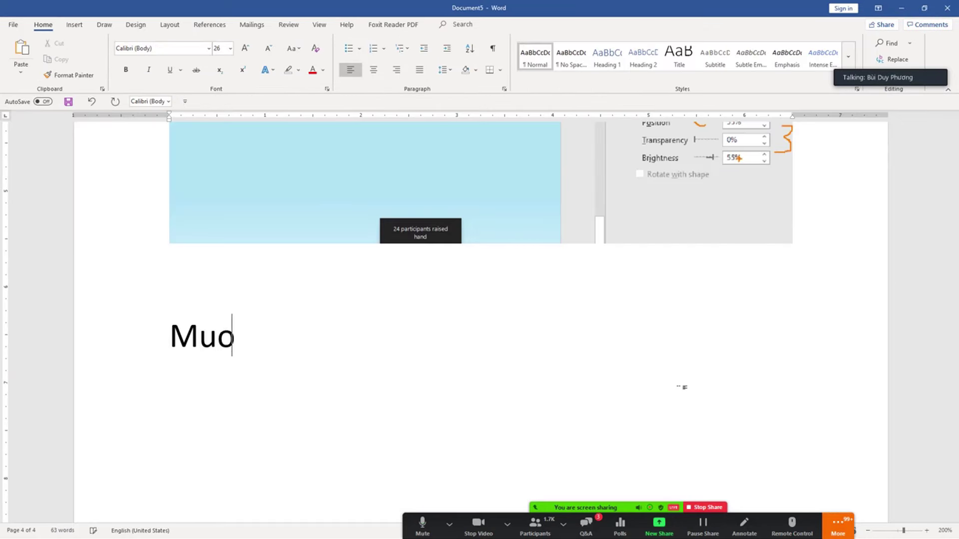
pyautogui.write('ốn lâys 12')
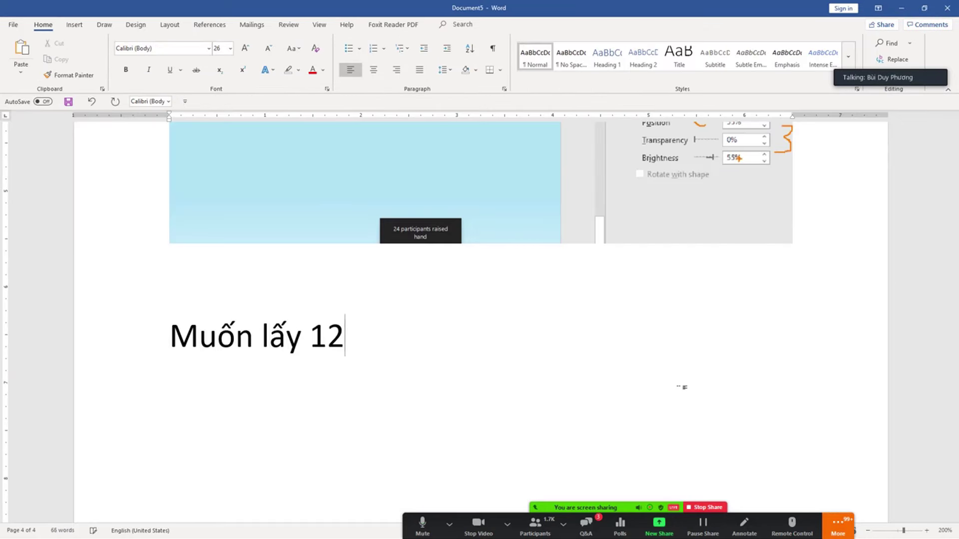
pyautogui.press('BackSpace')
pyautogui.write('anhr ra lamf ne')
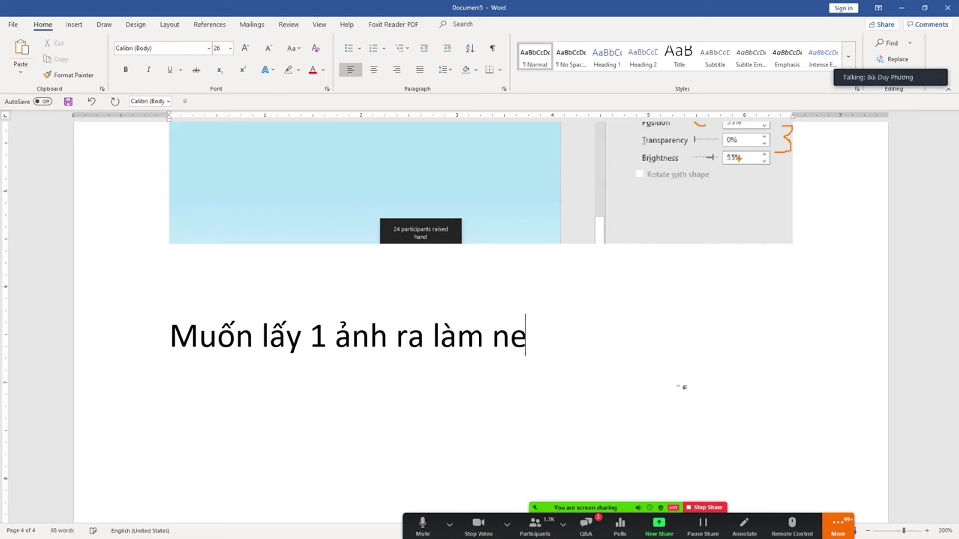
pyautogui.write('enf cho si')
pyautogui.press('BackSpace')
pyautogui.write('l')
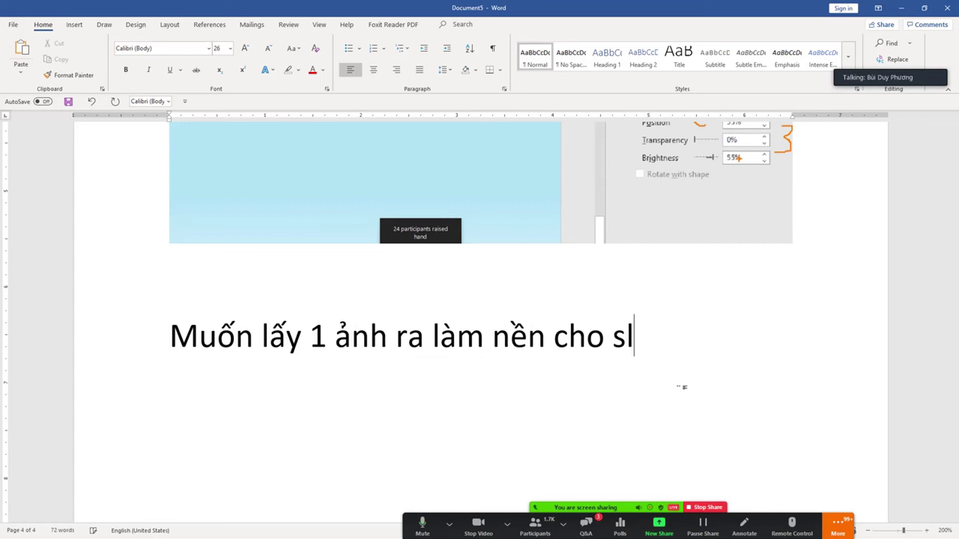
pyautogui.write('ide thif baasm va')
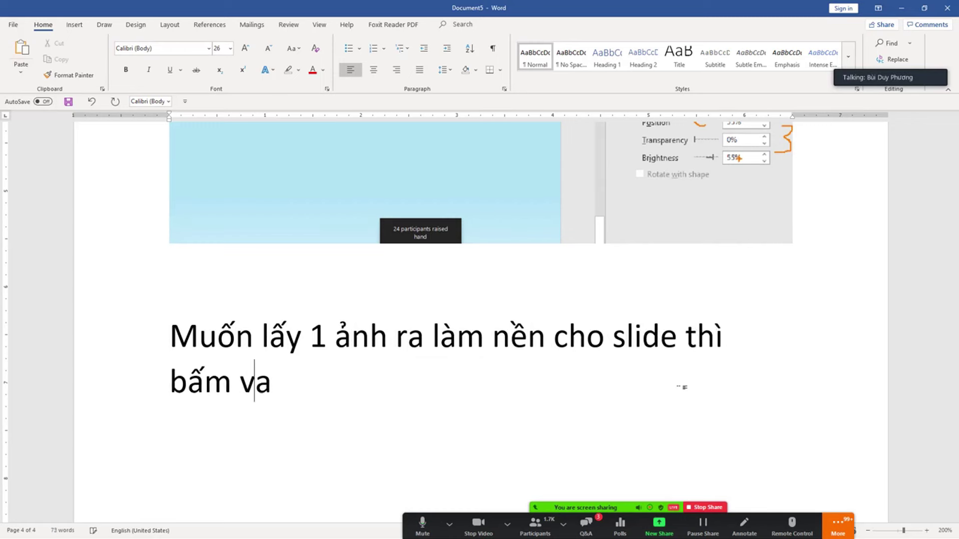
pyautogui.write('of Pictr')
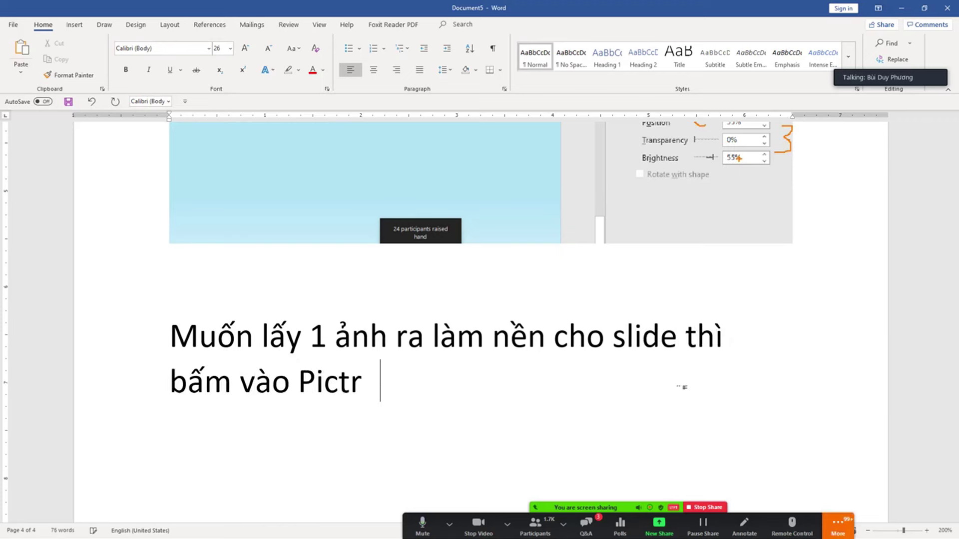
pyautogui.press('BackSpace')
pyautogui.press('BackSpace')
pyautogui.write('ure and')
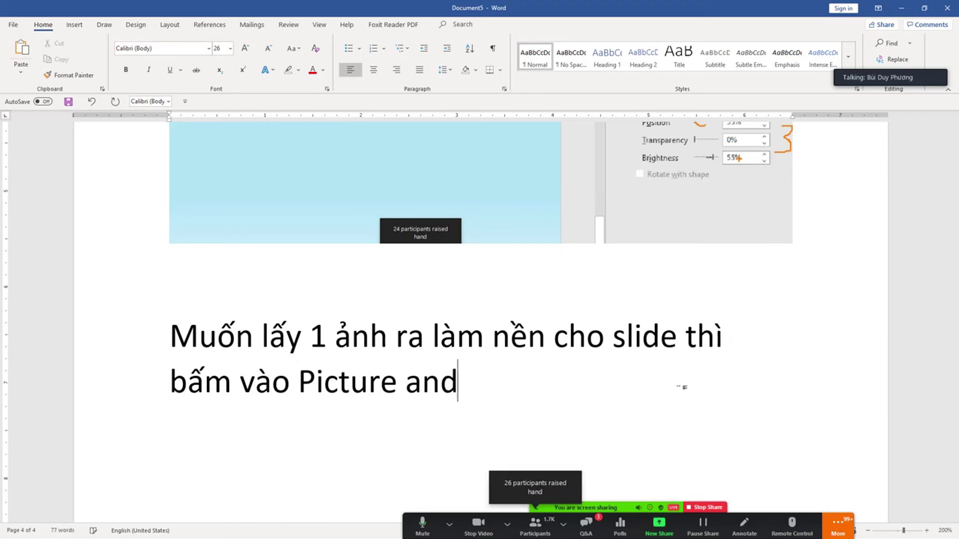
pyautogui.write(' tu')
pyautogui.press('BackSpace')
pyautogui.write('ext')
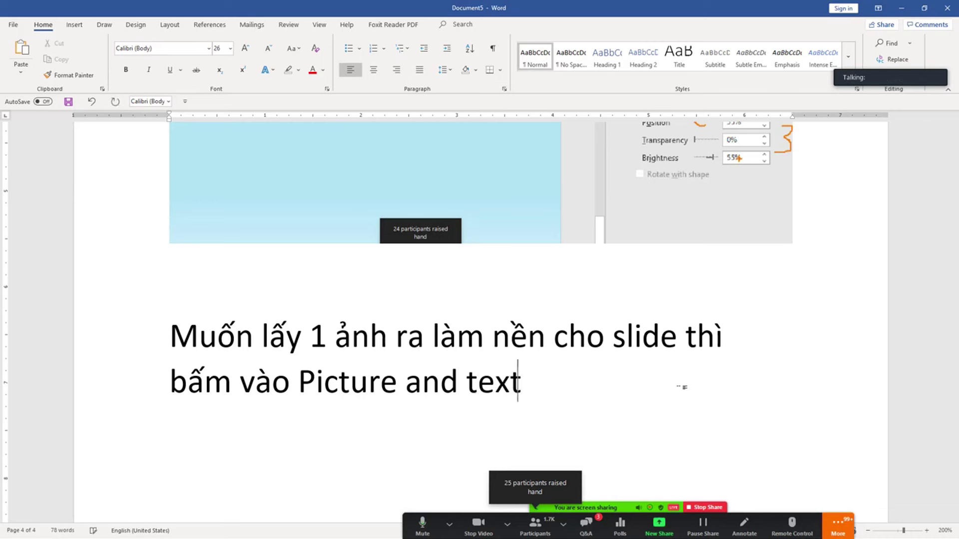
pyautogui.write('ru')
pyautogui.press('BackSpace')
pyautogui.press('BackSpace')
pyautogui.write('ure ')
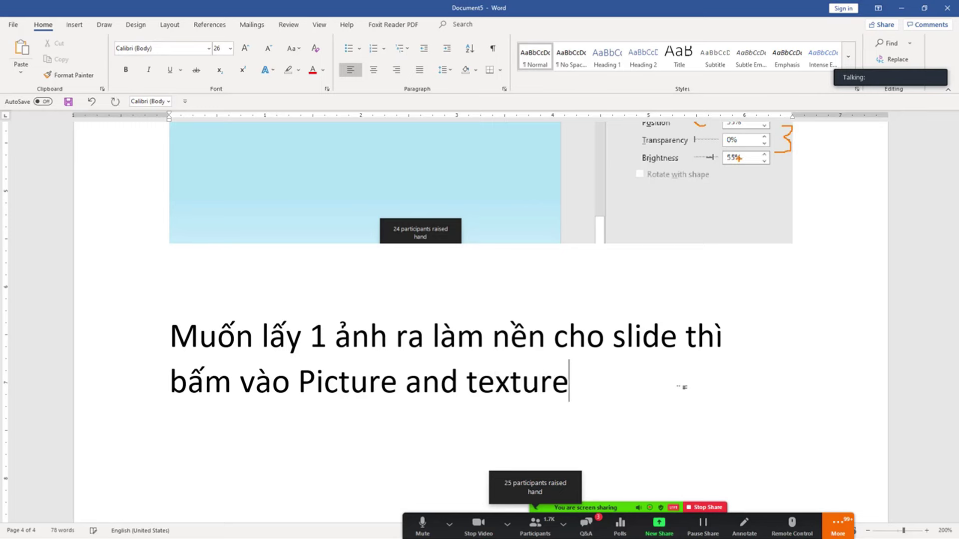
pyautogui.write('fi')
pyautogui.write('ll')
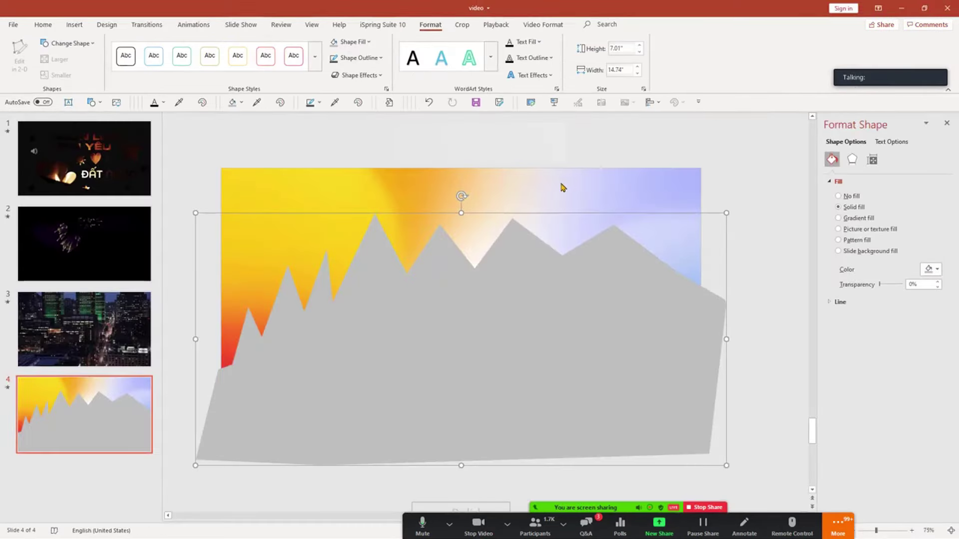
# Show the slide 4 thumbnail's shortcut menu and mark its Format Background option.
pyautogui.rightClick(563, 187)
pyautogui.rightClick(516, 177)
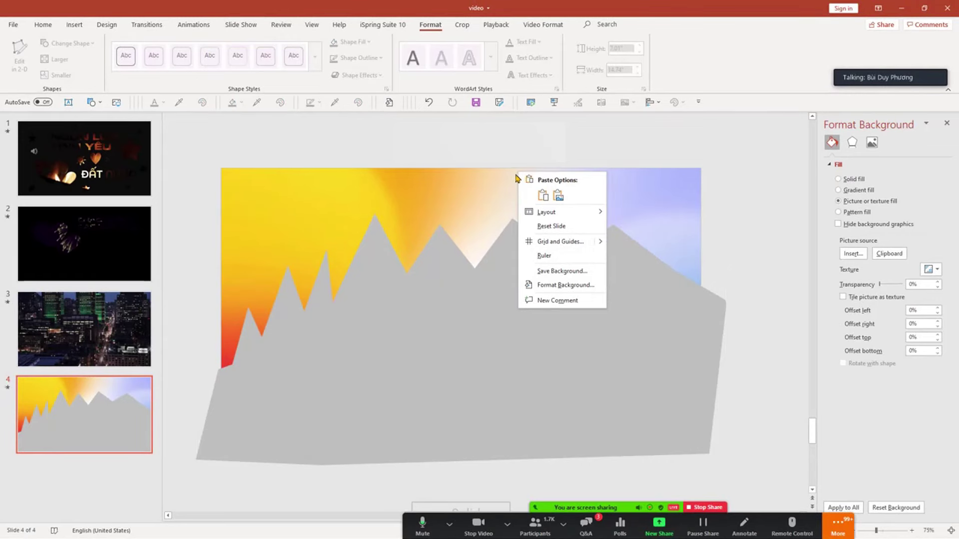
pyautogui.rightClick(660, 203)
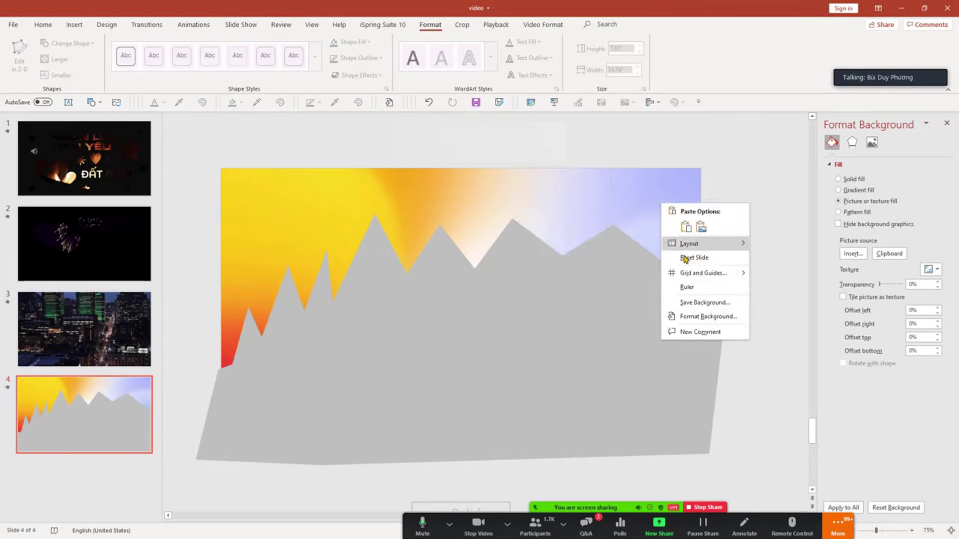
pyautogui.click(237, 195)
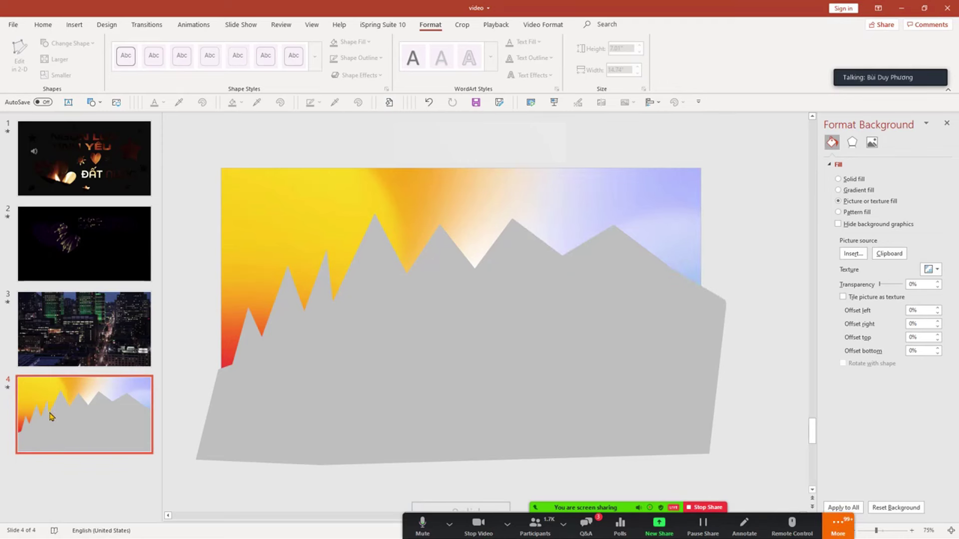
pyautogui.rightClick(55, 413)
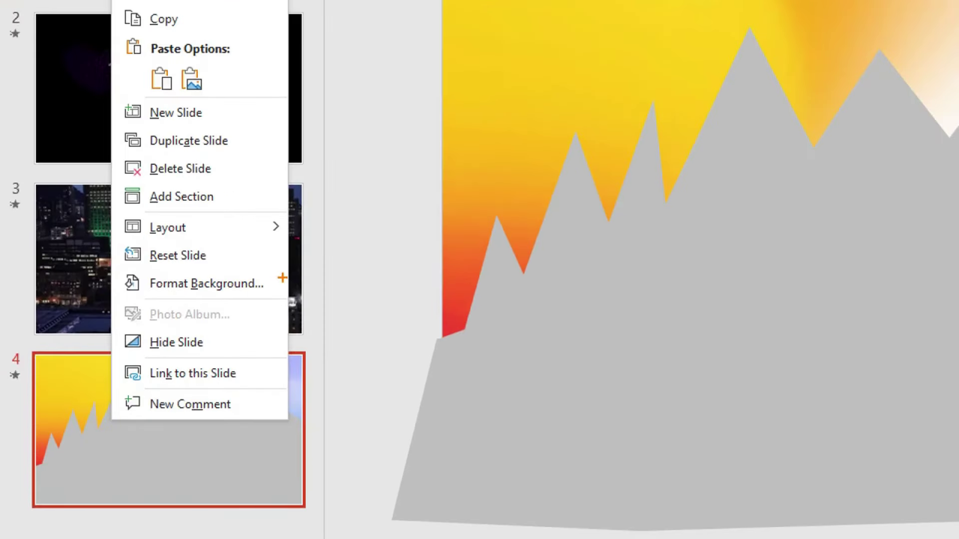
pyautogui.moveTo(284, 274); pyautogui.dragTo(296, 281)
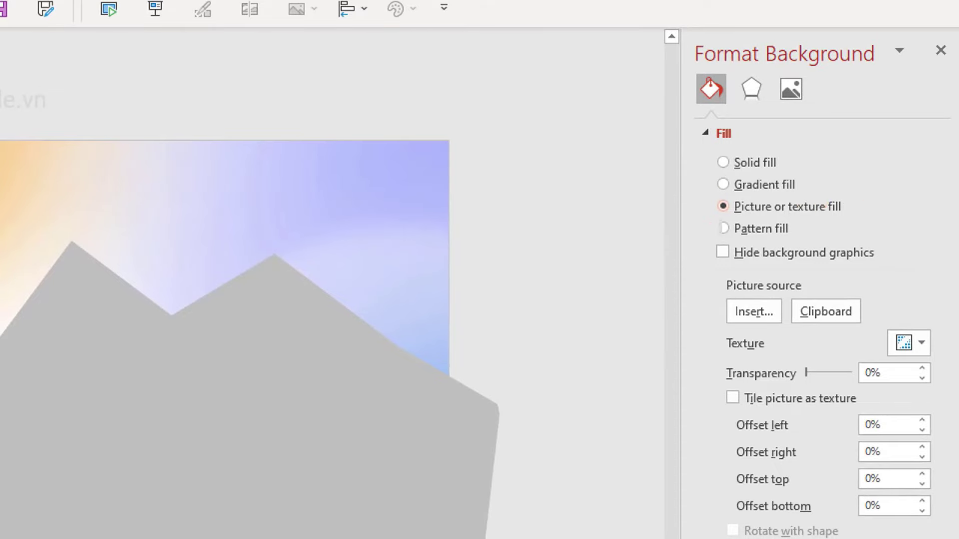
pyautogui.hotkey('alt', 'Tab')
pyautogui.hotkey('alt', 'Tab')
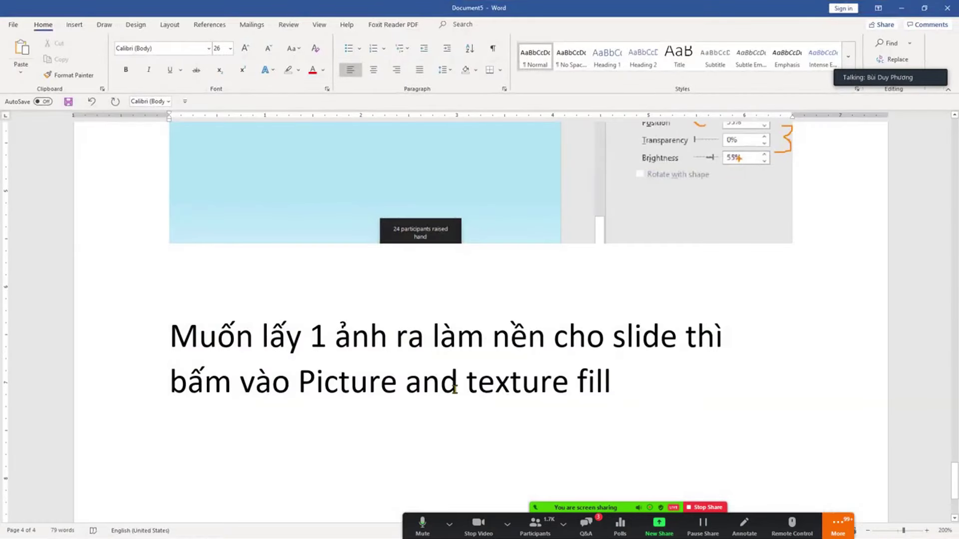
# Replace 'and' with 'or' so the note reads 'Picture or texture fill'.
pyautogui.moveTo(458, 392); pyautogui.dragTo(406, 392)
pyautogui.write('o')
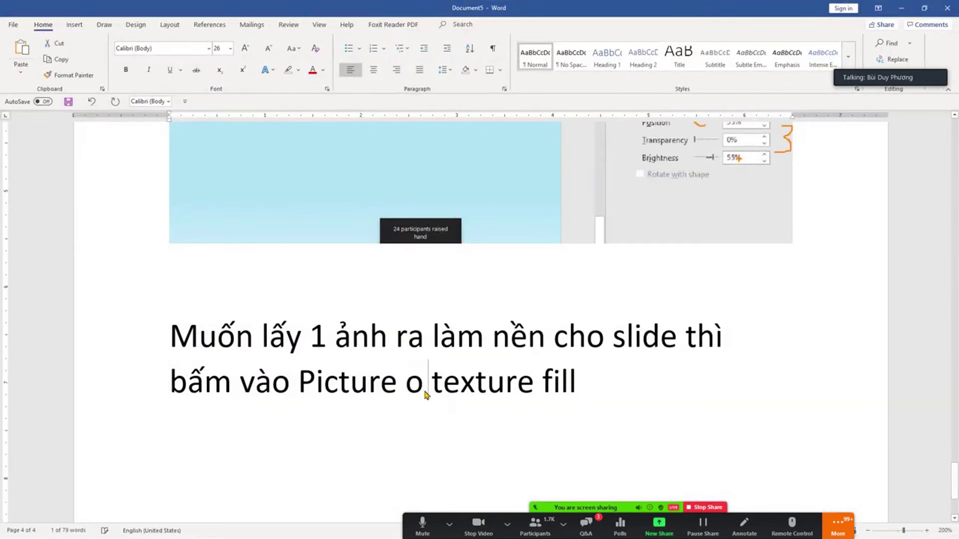
pyautogui.write('rr')
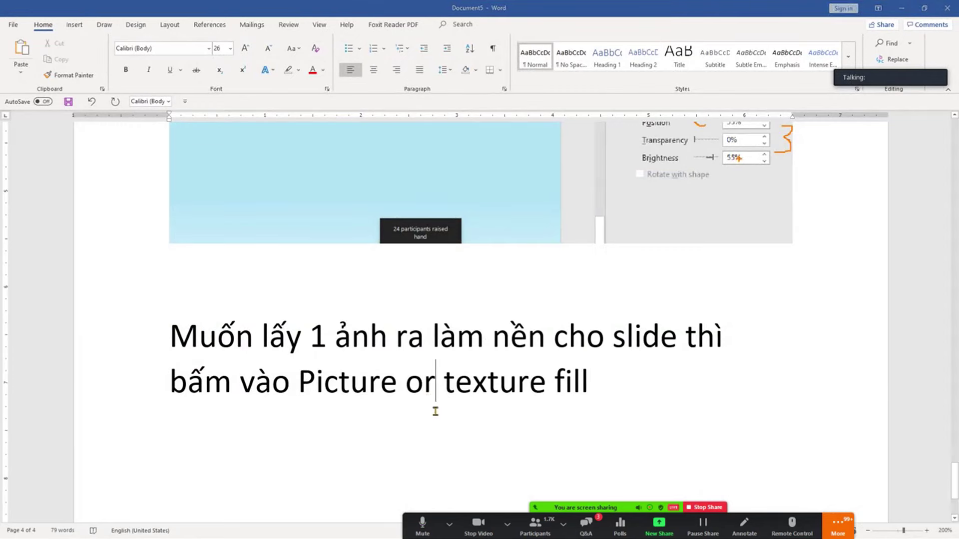
pyautogui.hotkey('alt', 'Tab')
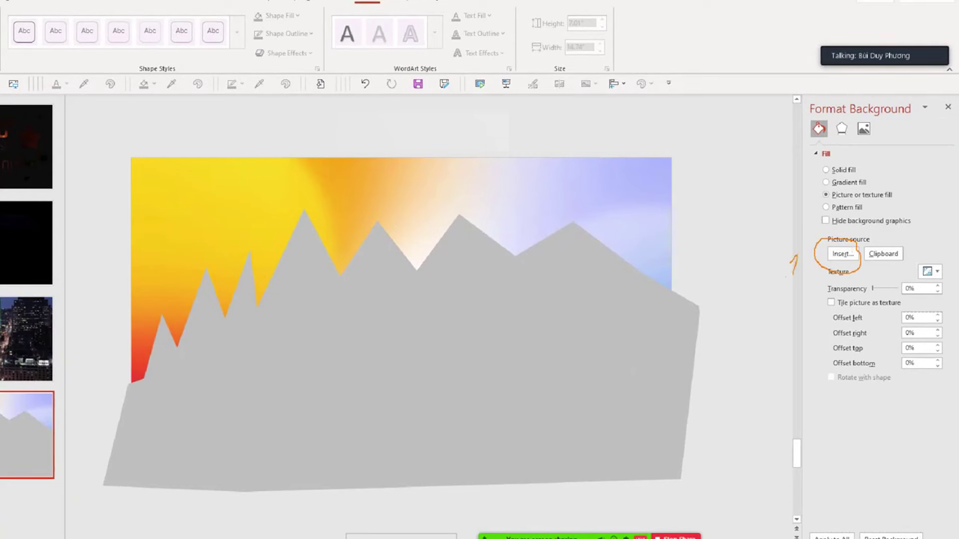
# Drag the grey mountain shape off slide 4 to below the slide.
pyautogui.press('super+shift+s')
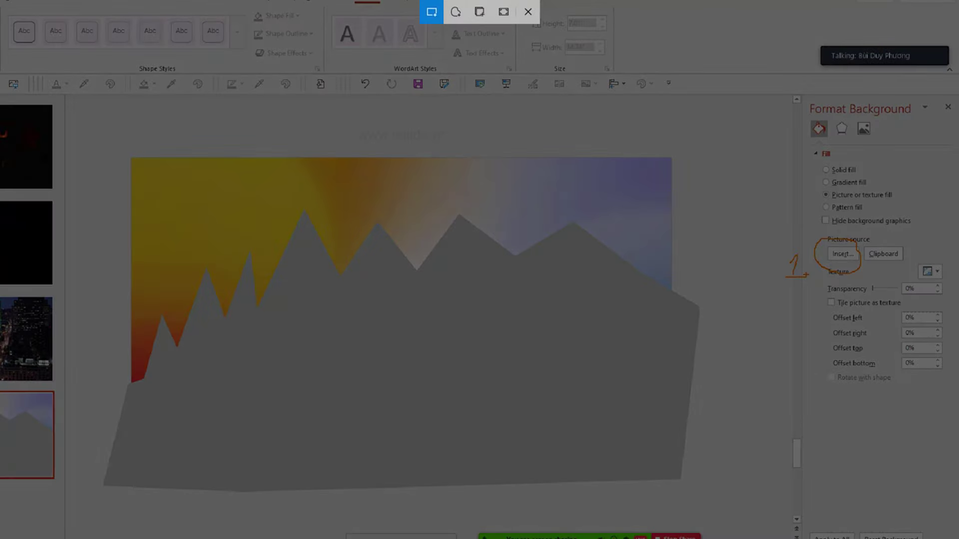
pyautogui.press('Escape')
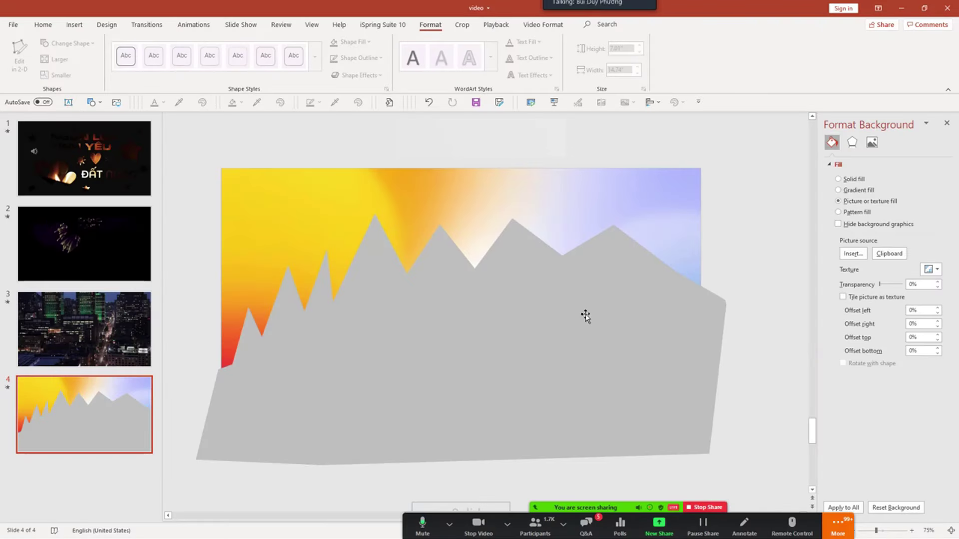
pyautogui.click(525, 359)
pyautogui.scroll(-3, 524, 359)
pyautogui.scroll(-1, 526, 370)
pyautogui.moveTo(499, 314); pyautogui.dragTo(639, 447)
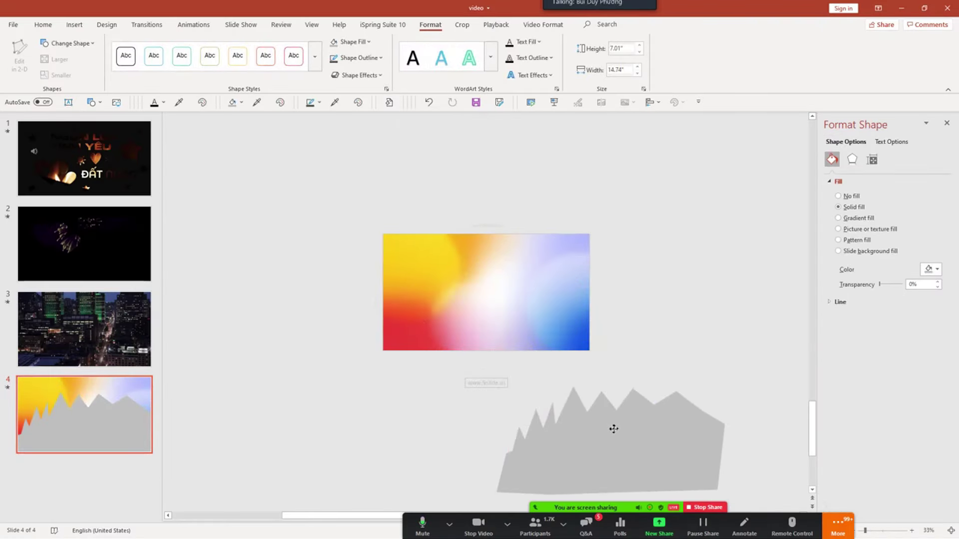
pyautogui.scroll(3, 578, 331)
pyautogui.scroll(-4, 538, 325)
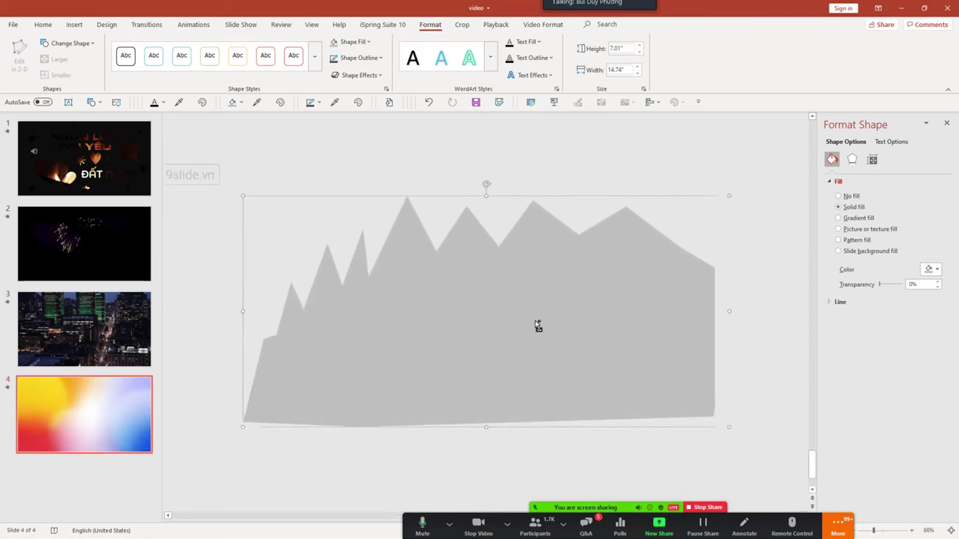
pyautogui.scroll(-1, 532, 334)
pyautogui.scroll(2, 524, 334)
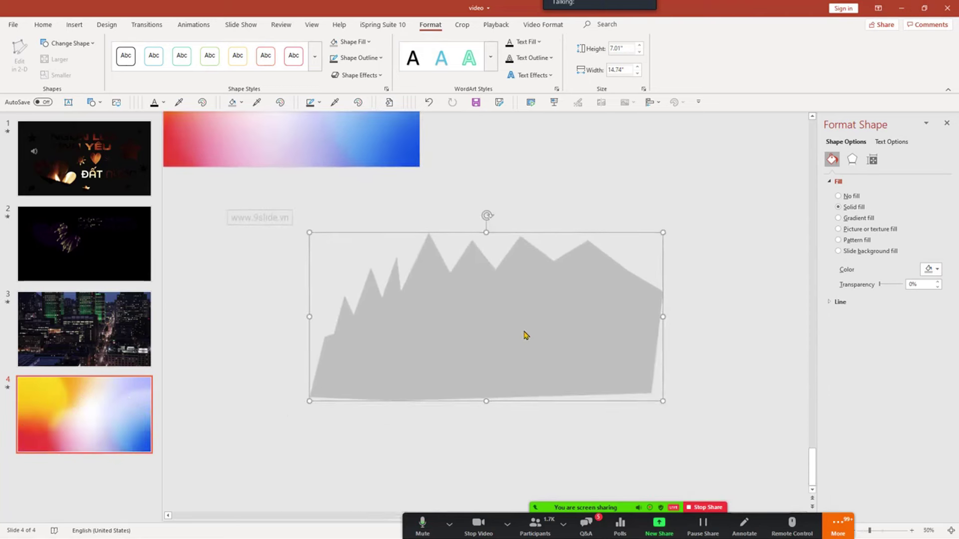
pyautogui.scroll(3, 526, 335)
pyautogui.scroll(-3, 529, 340)
# Deselect the shape to review the gradient background, then close the Format Background pane.
pyautogui.click(325, 167)
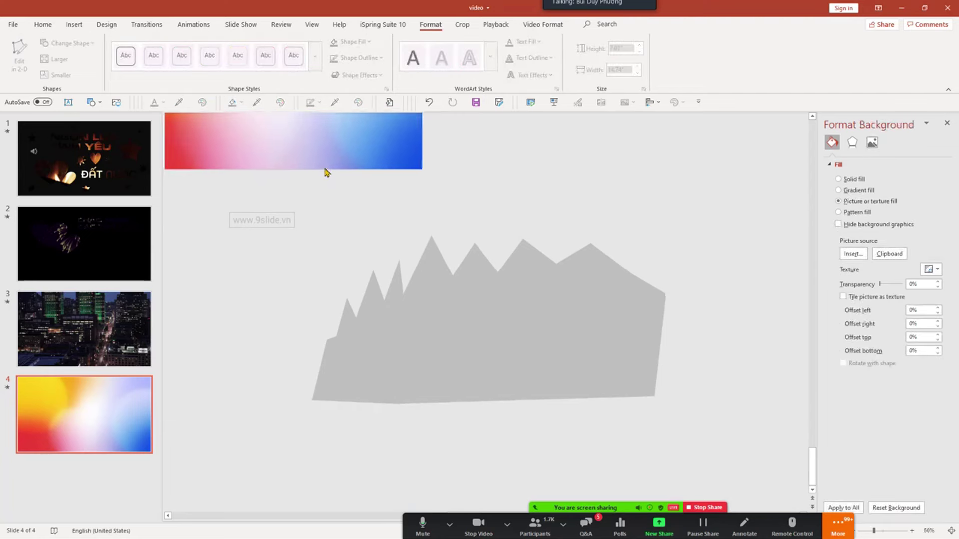
pyautogui.scroll(5, 329, 172)
pyautogui.scroll(-4, 345, 190)
pyautogui.scroll(-2, 357, 203)
pyautogui.scroll(-3, 357, 204)
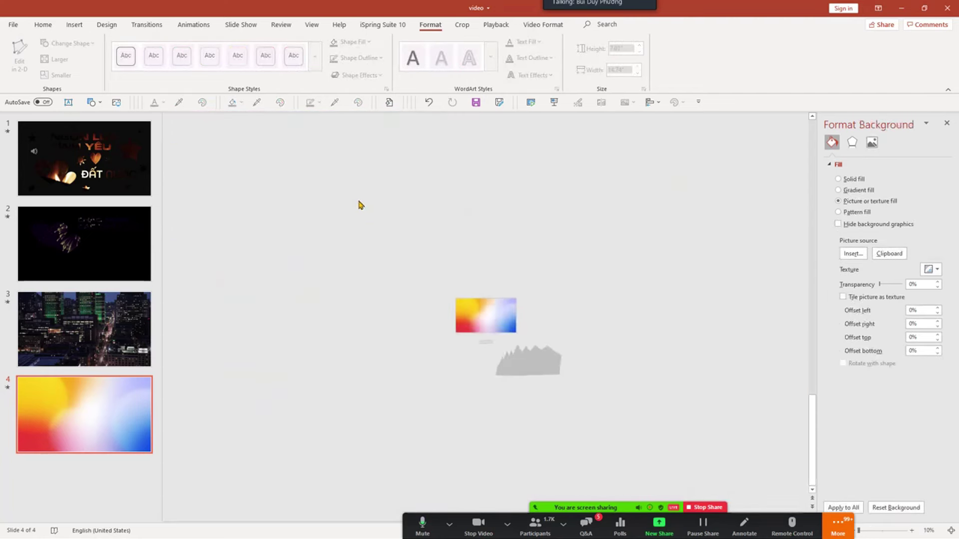
pyautogui.scroll(4, 449, 269)
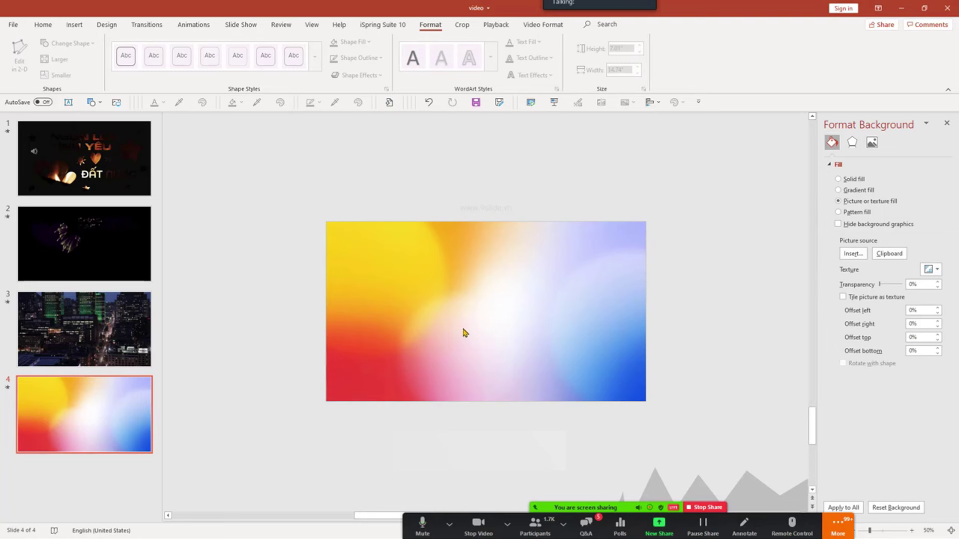
pyautogui.scroll(2, 464, 332)
pyautogui.scroll(5, 464, 332)
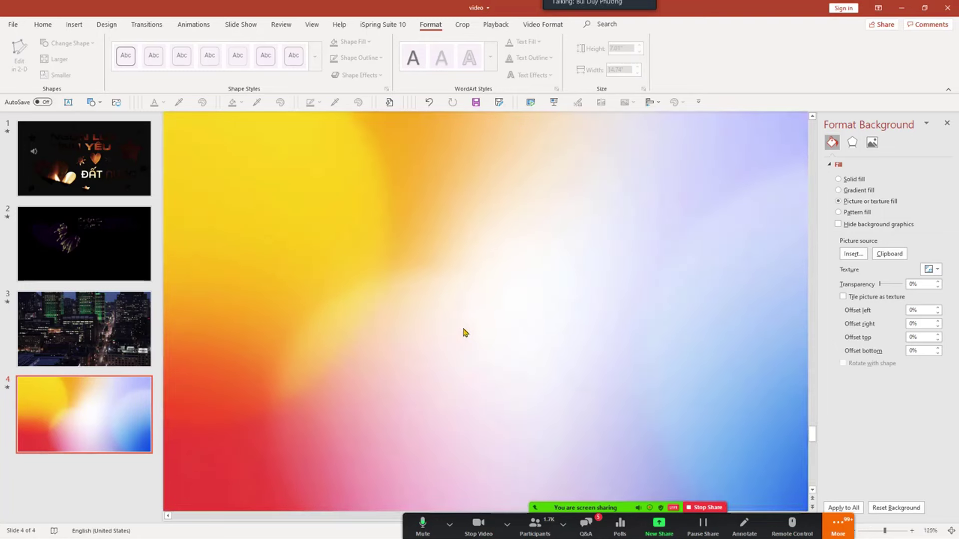
pyautogui.scroll(-3, 465, 332)
pyautogui.scroll(-2, 465, 332)
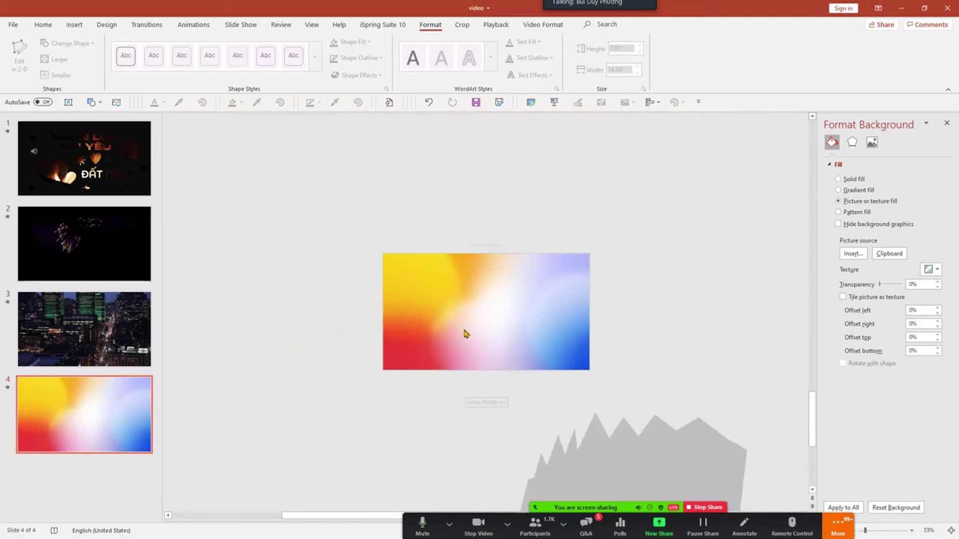
pyautogui.scroll(2, 464, 332)
pyautogui.scroll(3, 464, 332)
pyautogui.scroll(-3, 464, 334)
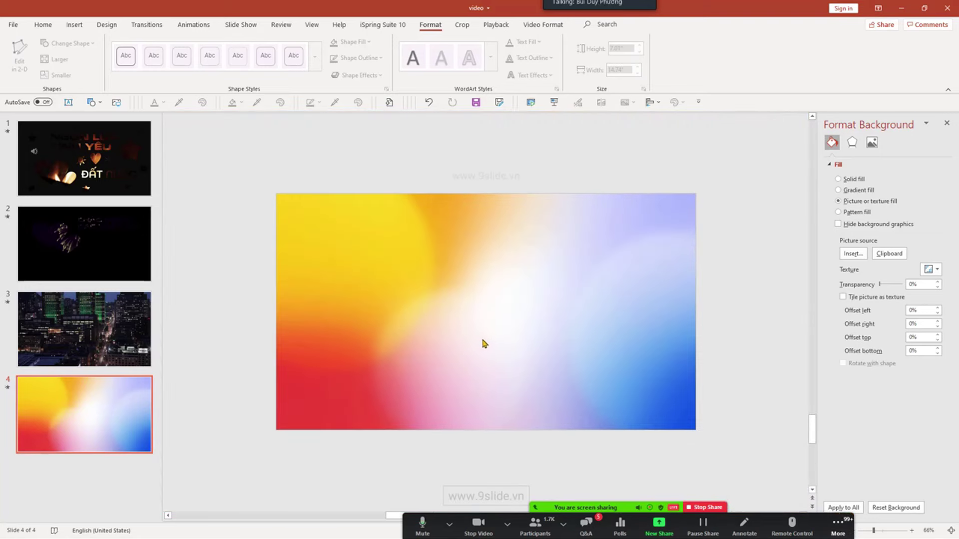
pyautogui.click(946, 123)
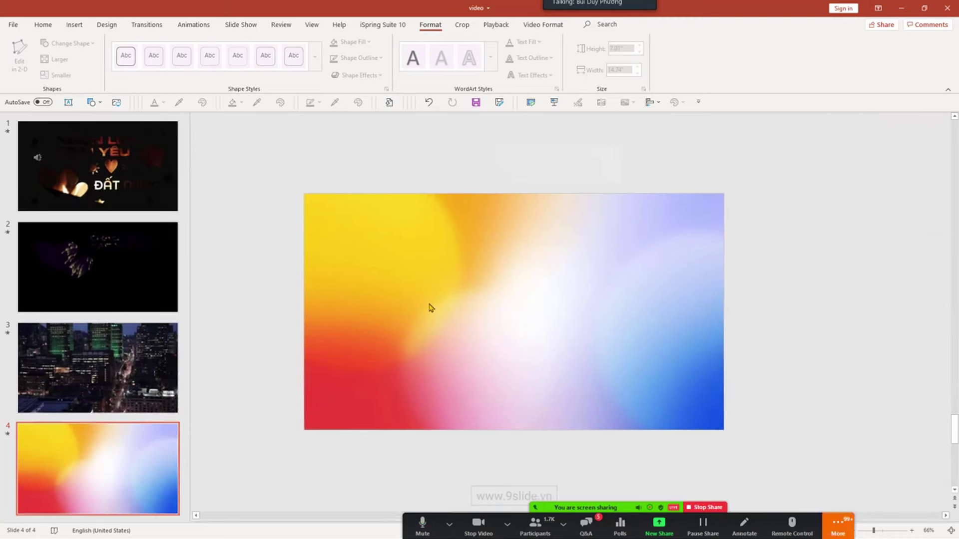
# Open slide 4's Format Background and choose Insert > From a File for the picture source.
pyautogui.rightClick(411, 252)
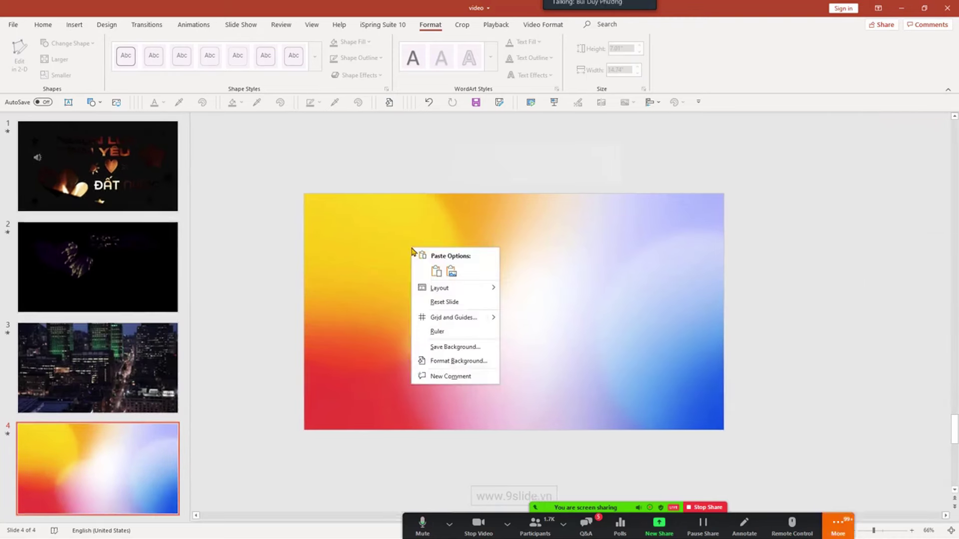
pyautogui.click(472, 367)
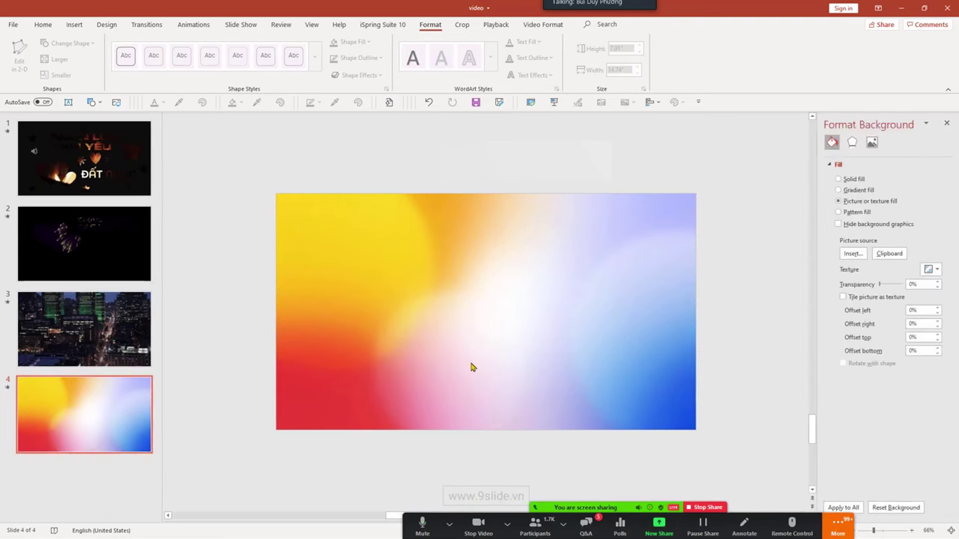
pyautogui.click(852, 253)
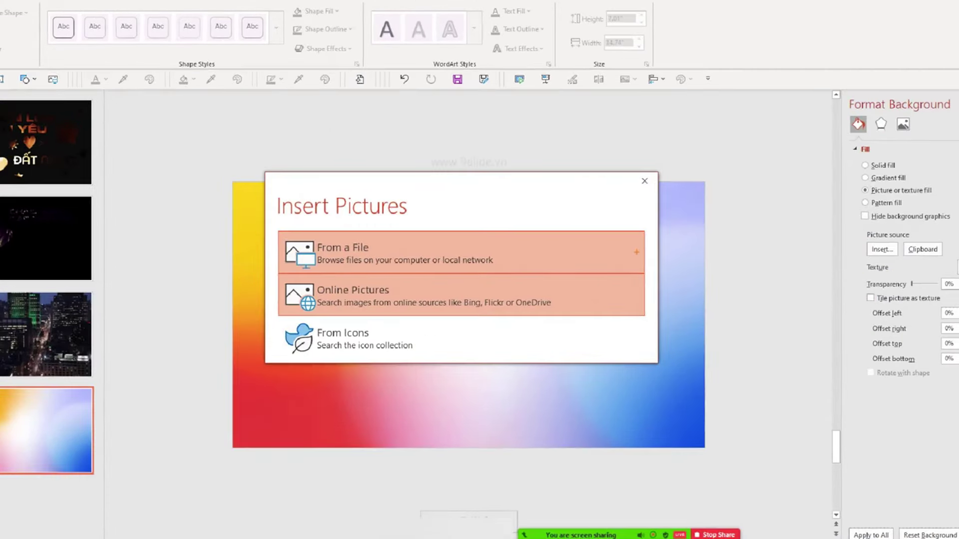
pyautogui.moveTo(590, 222); pyautogui.dragTo(303, 216)
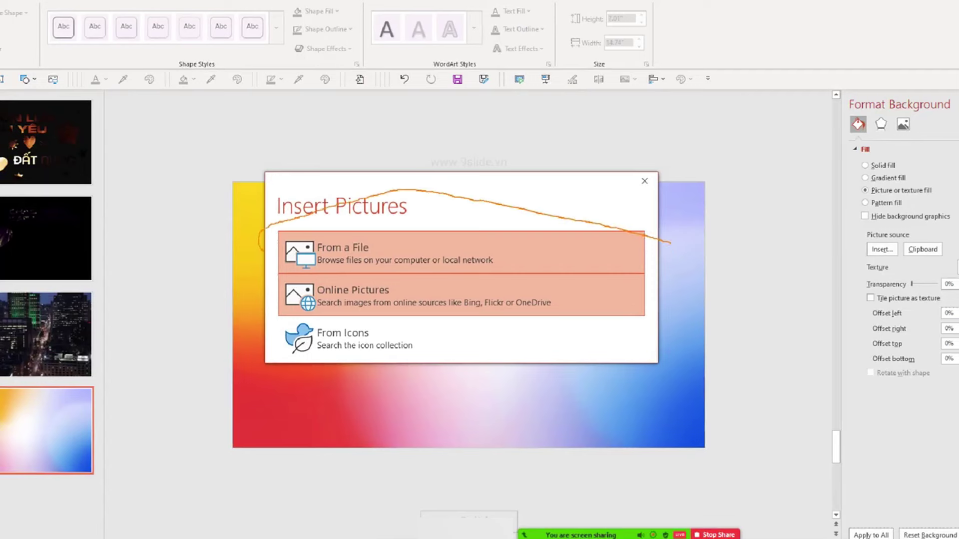
pyautogui.moveTo(329, 273); pyautogui.dragTo(637, 268)
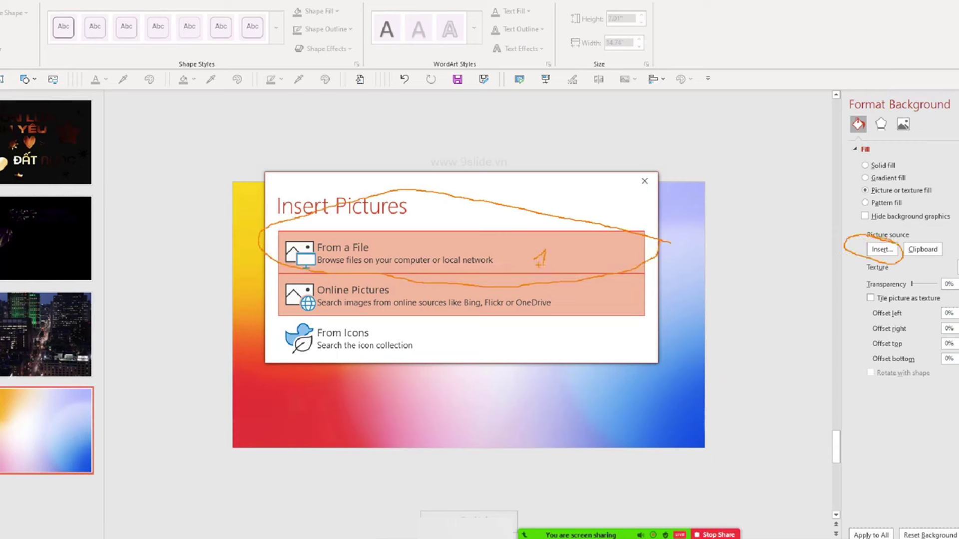
pyautogui.hotkey('alt', 'Tab')
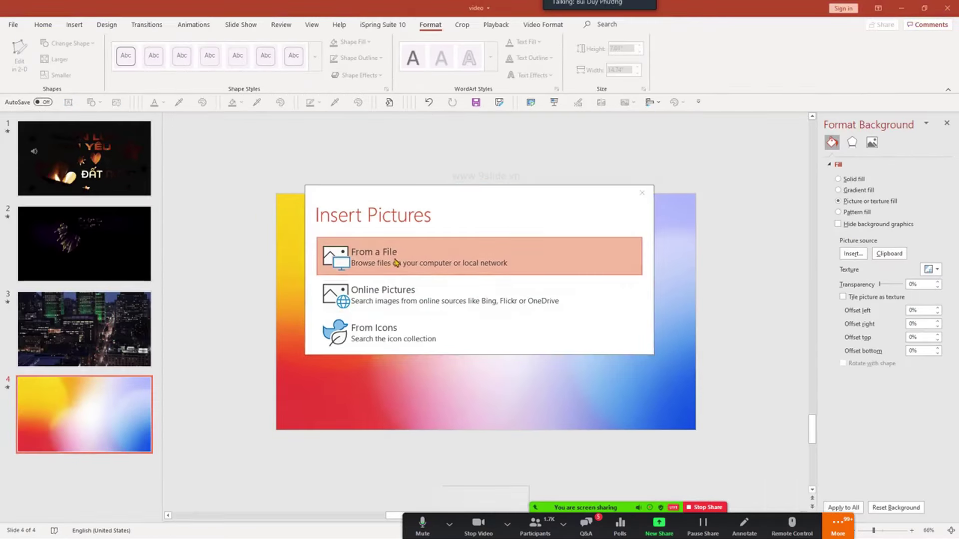
pyautogui.click(397, 264)
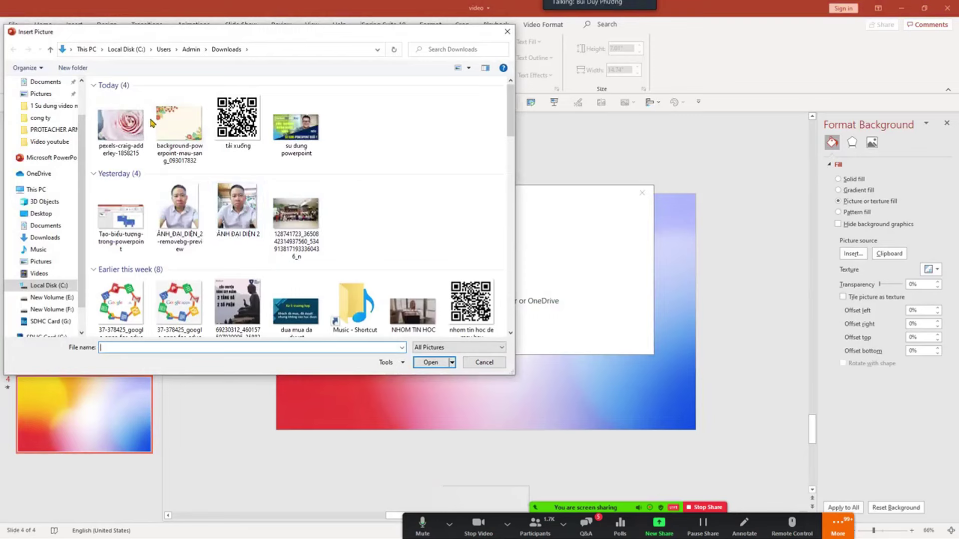
# Insert background-powerpoint-mau-sang_093017832 from Downloads as the slide background.
pyautogui.click(179, 142)
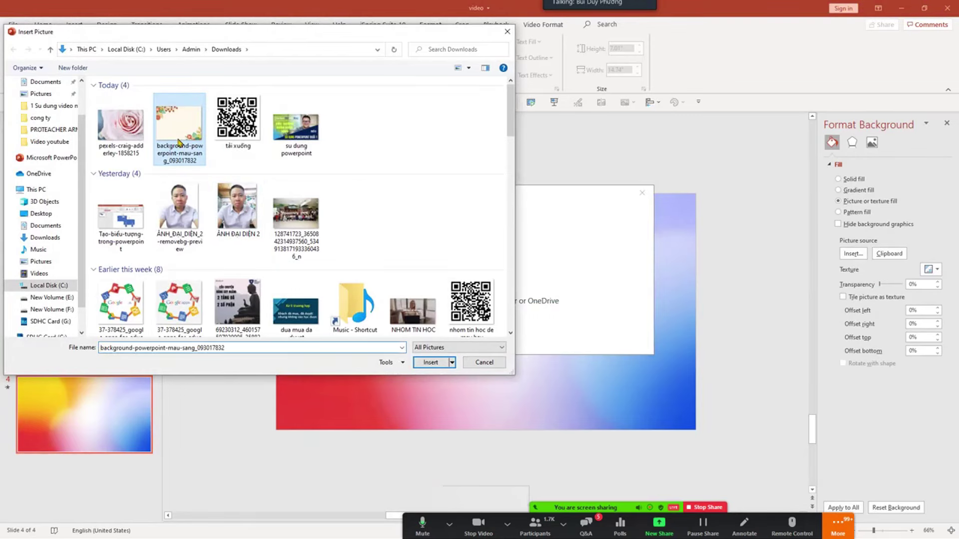
pyautogui.click(428, 362)
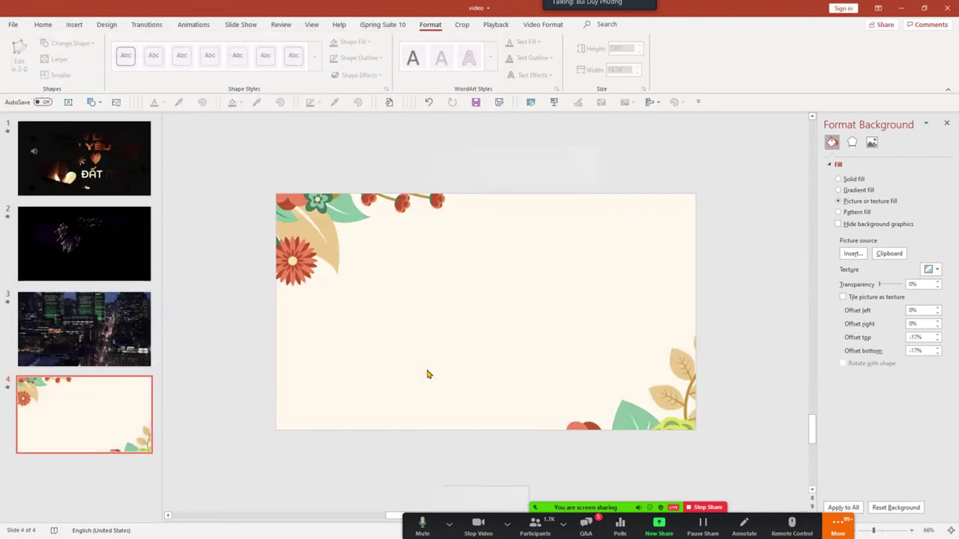